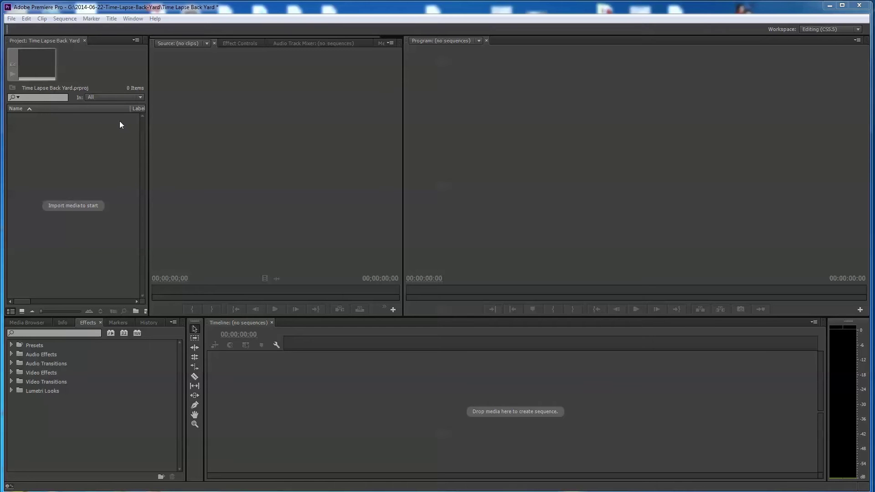
Step: Switch Premiere to the Editing workspace from Window > Workspace
left_click(133, 18)
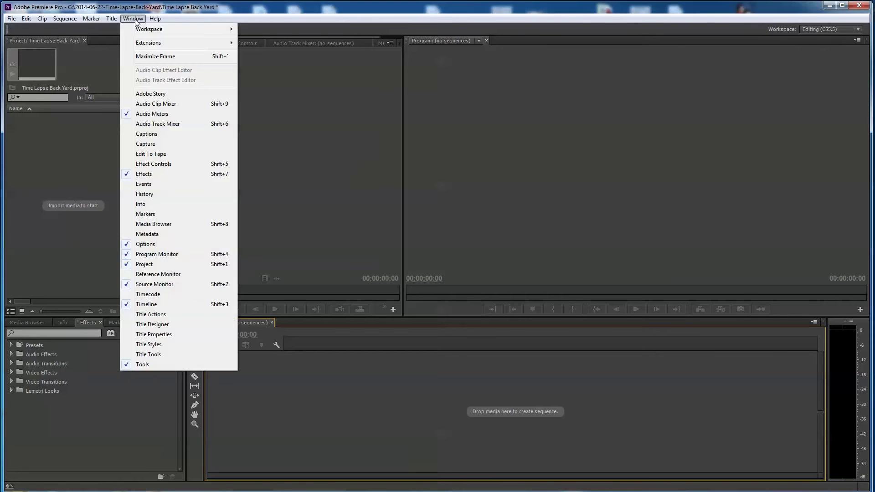
mouse_move(164, 34)
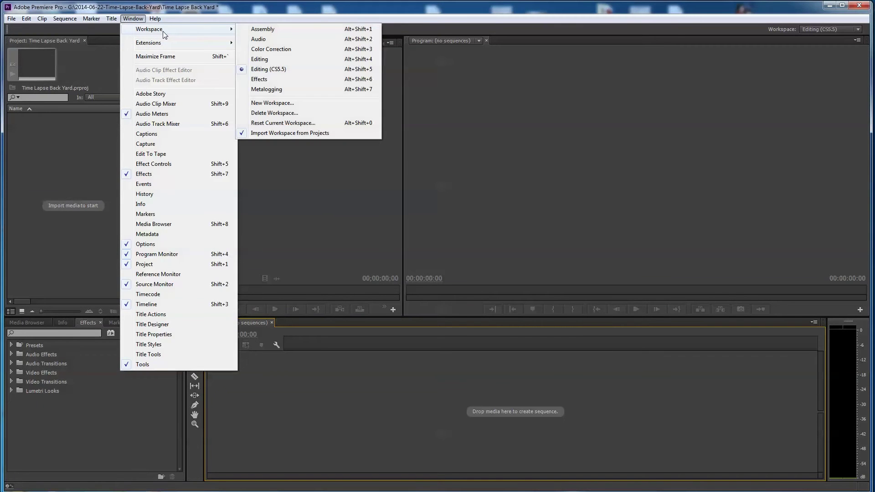
left_click(64, 174)
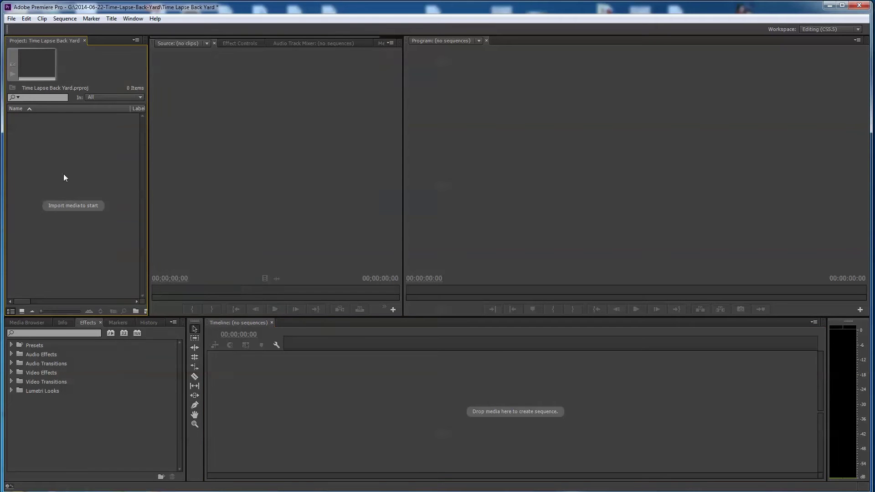
left_click(134, 18)
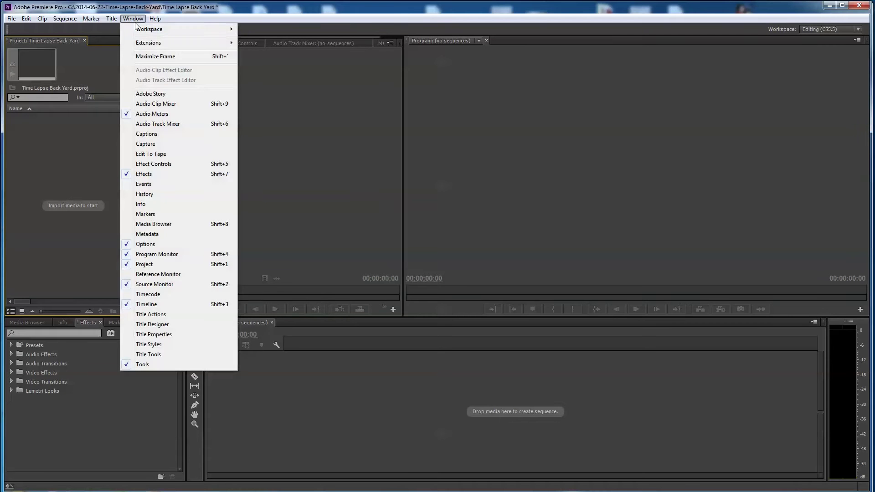
mouse_move(137, 29)
left_click(282, 60)
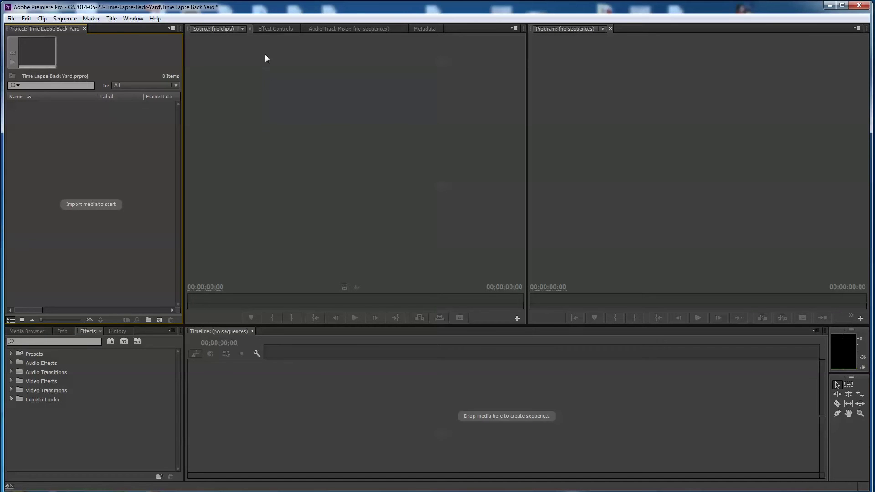
Step: Check the Effect Controls, Audio Track Mixer and Source tabs, then switch back to Editing (CS5.5)
left_click(269, 29)
left_click(324, 29)
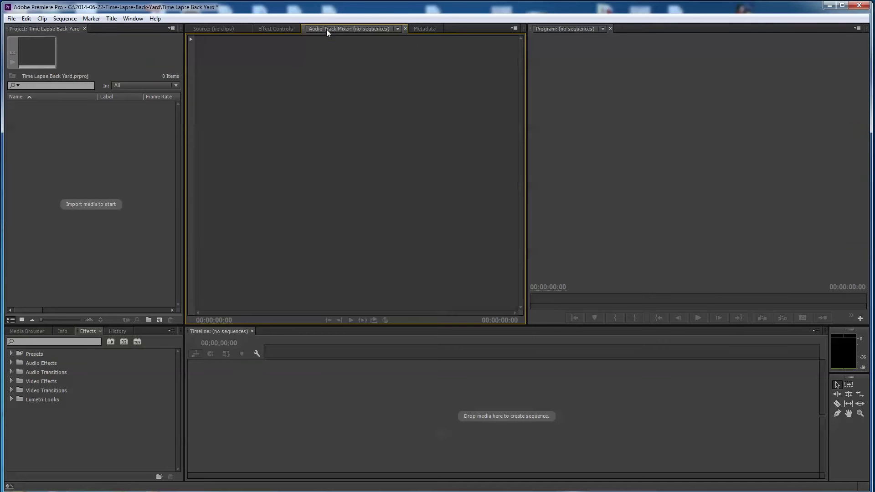
left_click(216, 28)
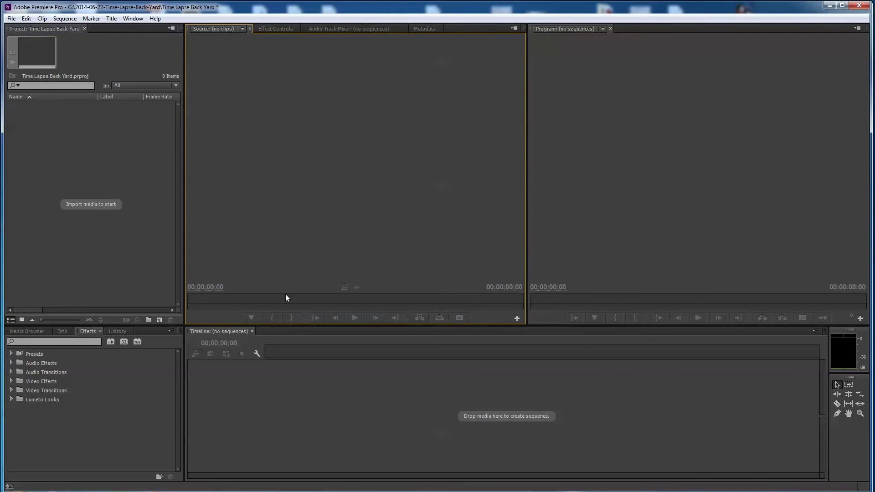
left_click(132, 19)
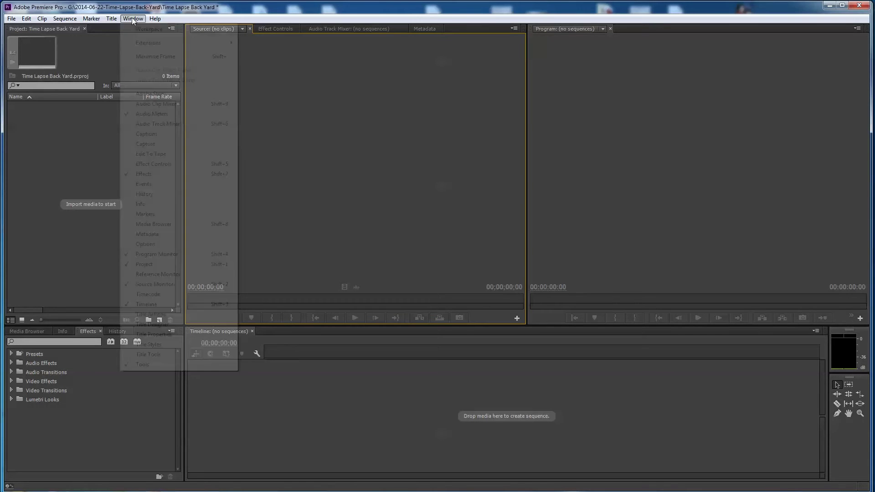
mouse_move(137, 29)
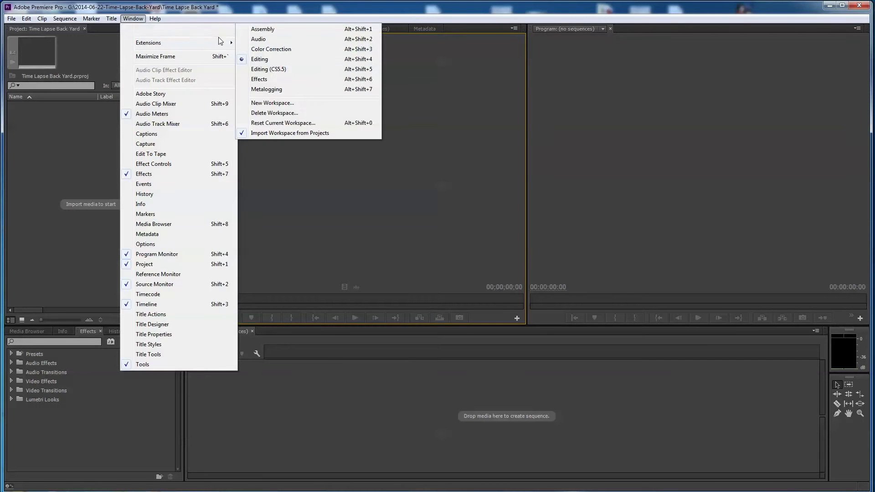
left_click(276, 69)
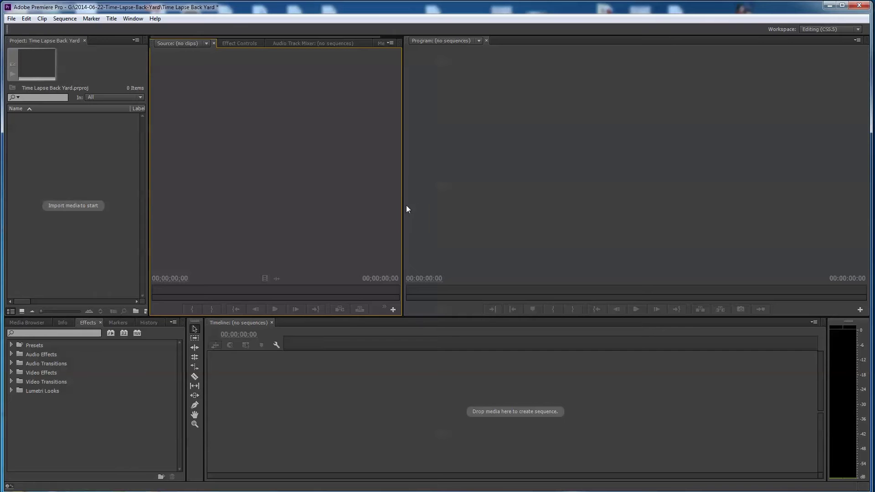
Step: Widen the Source panel against the Program monitor and bring the Audio Track Mixer to front there
left_click_drag(403, 208, 443, 190)
left_click(247, 41)
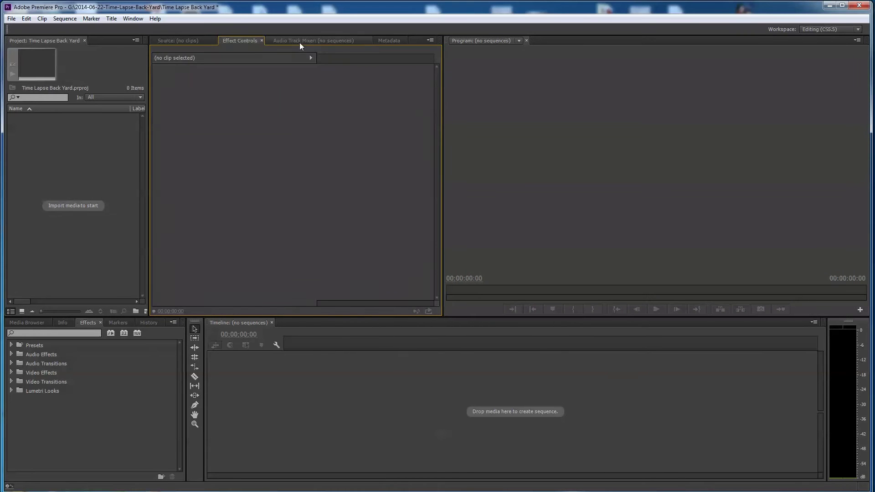
left_click(327, 43)
left_click(68, 160)
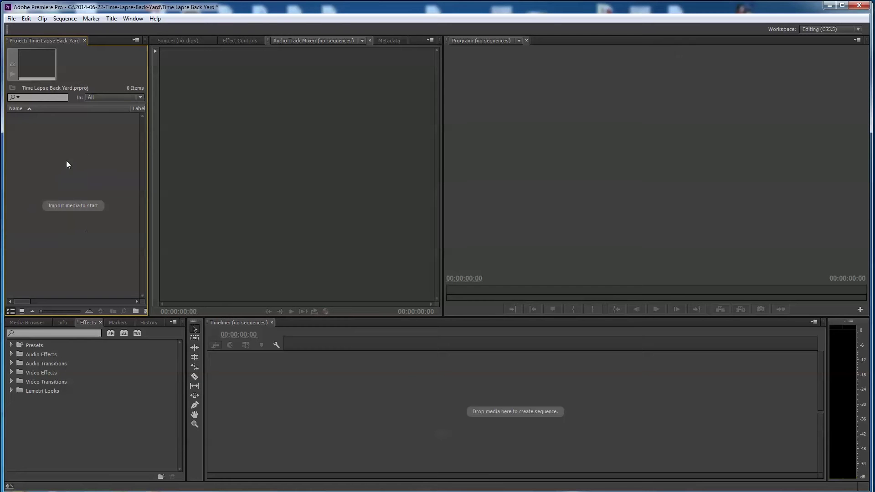
Step: In the import dialog's photos folder, delete the stray last photo G0016409
double_click(42, 149)
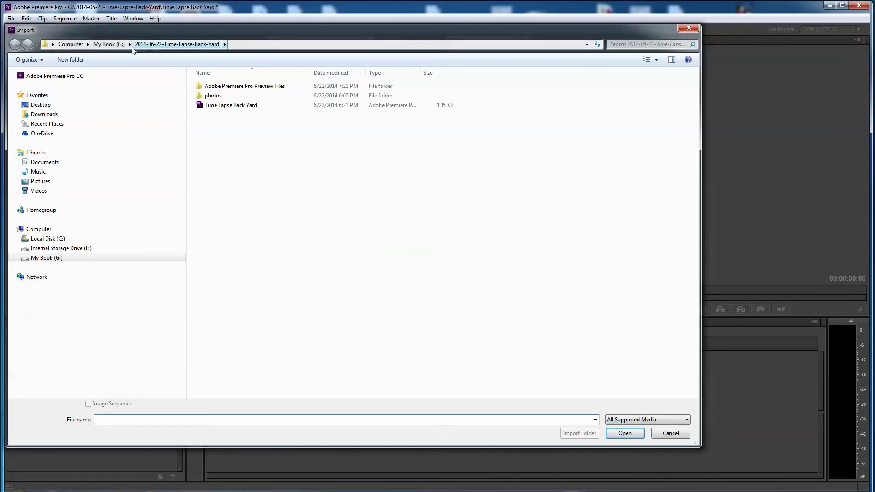
double_click(201, 96)
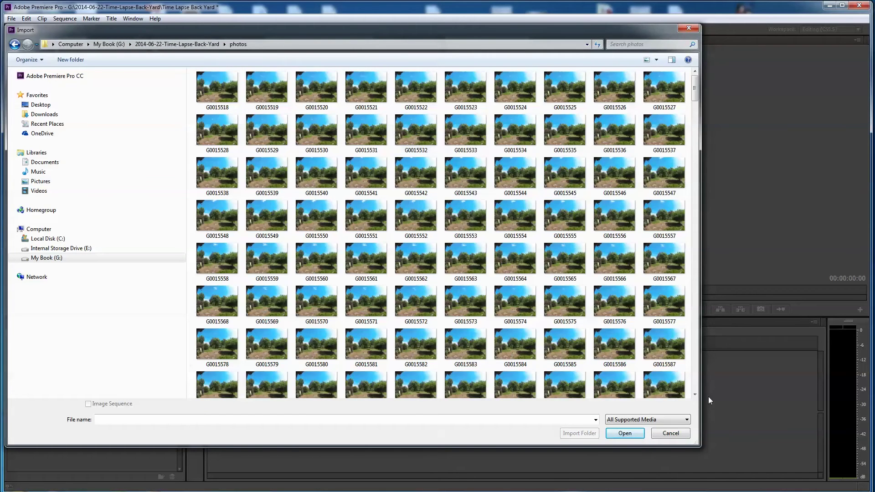
left_click_drag(694, 89, 697, 394)
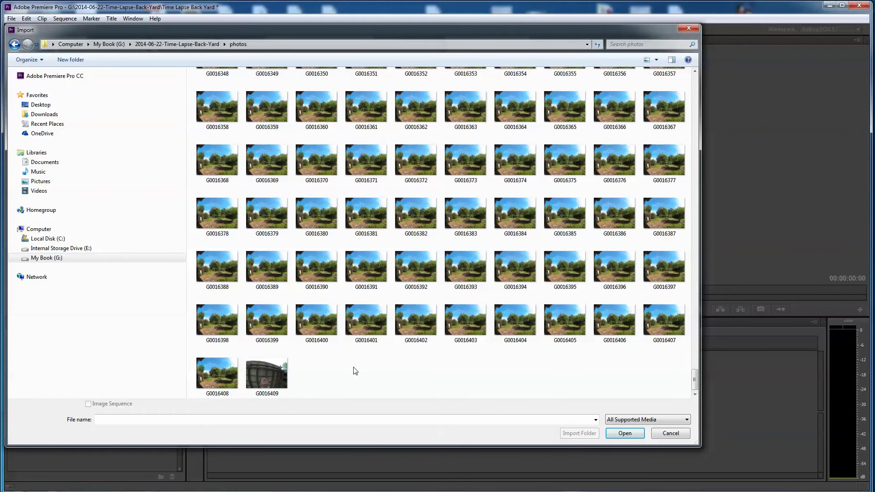
key("ctrl+a")
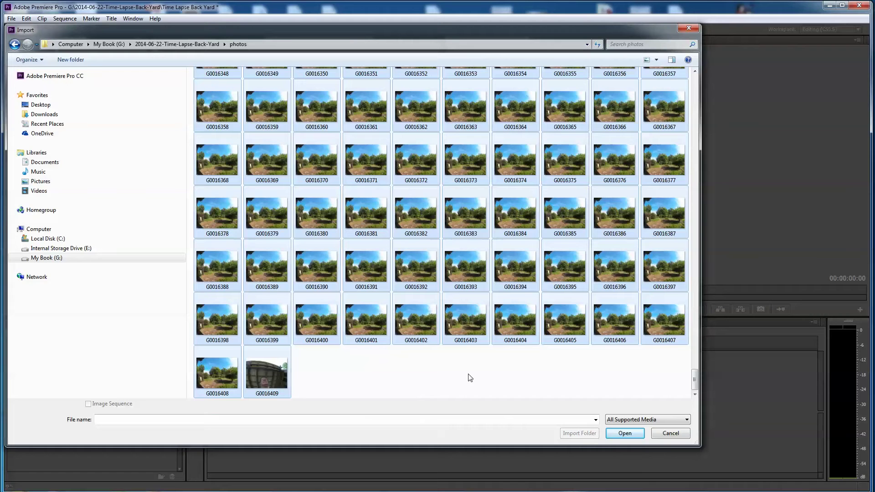
left_click(359, 382)
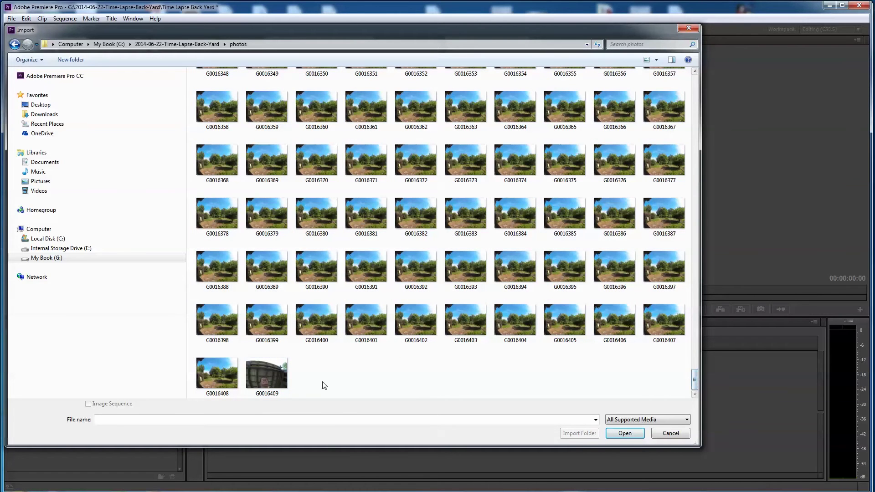
left_click(263, 380)
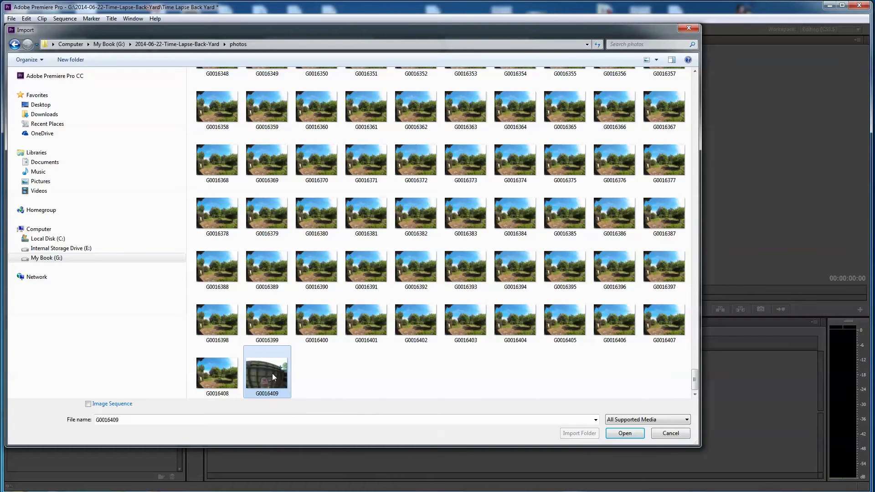
key("Delete")
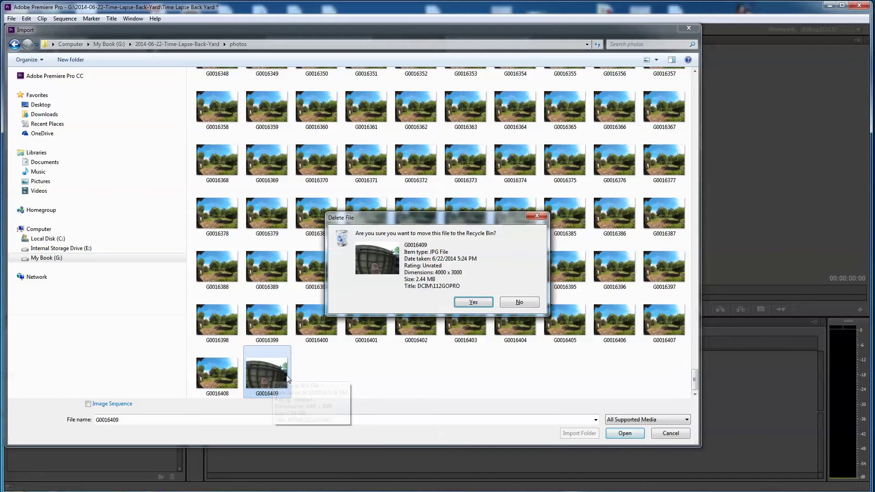
left_click(480, 312)
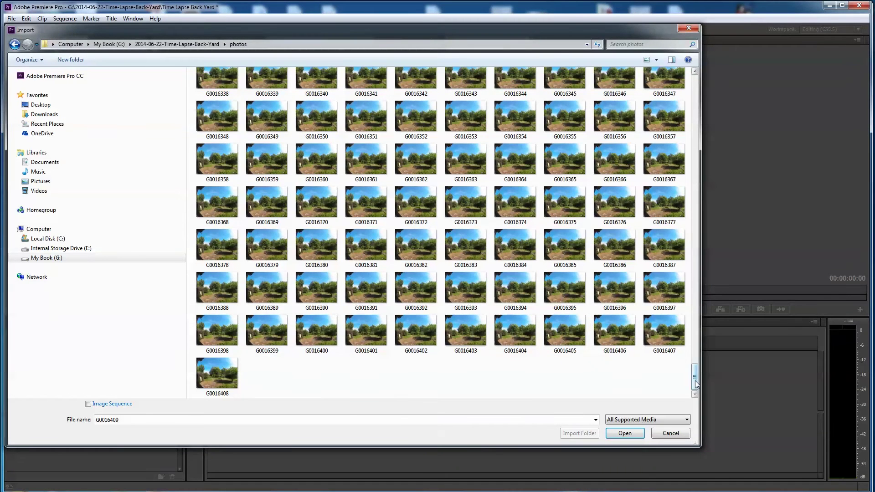
Step: Import G0015518 with Image Sequence ticked so all photos come in as one clip
left_click_drag(696, 384, 695, 94)
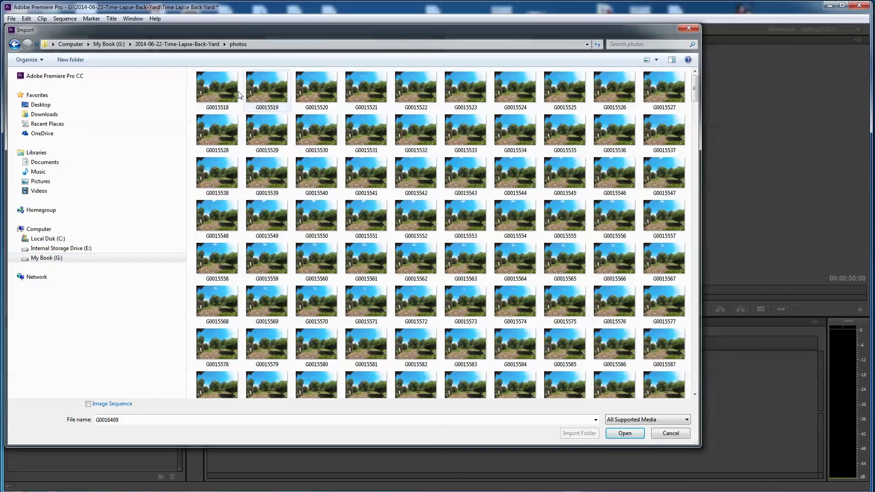
left_click(218, 89)
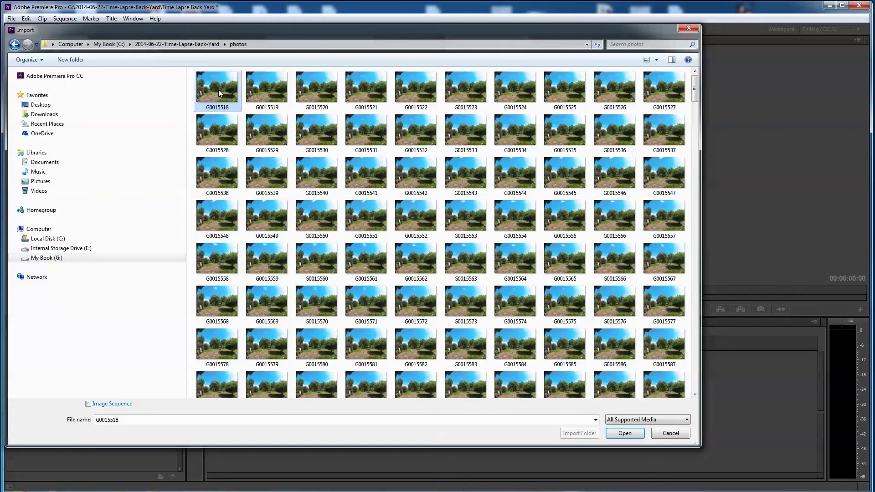
left_click(88, 404)
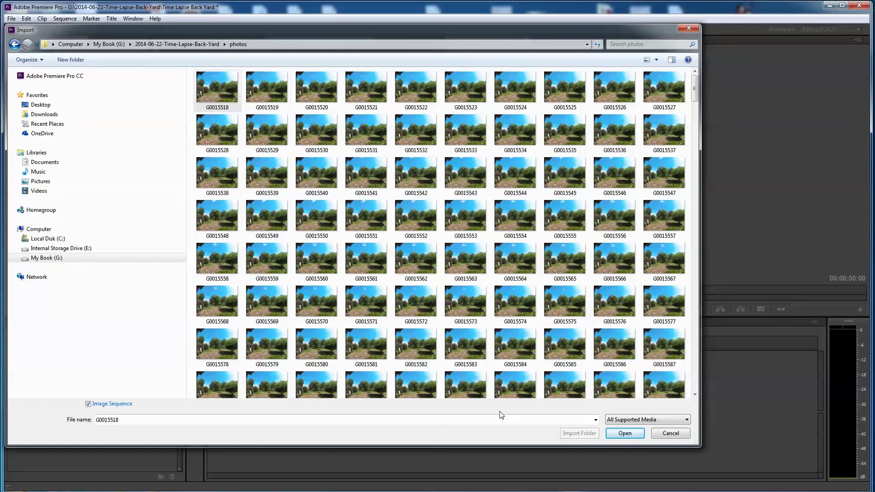
left_click(625, 433)
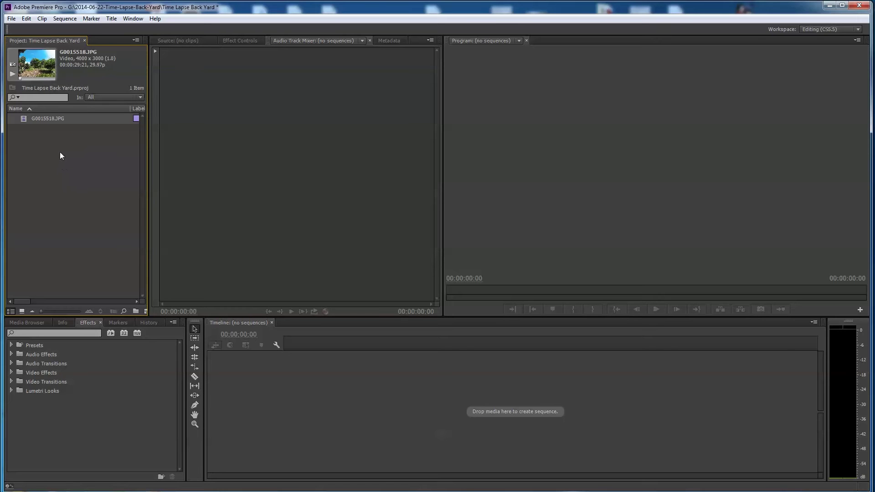
Step: Start a new sequence from the Project panel and choose the AVCHD 1080p30 preset
right_click(25, 144)
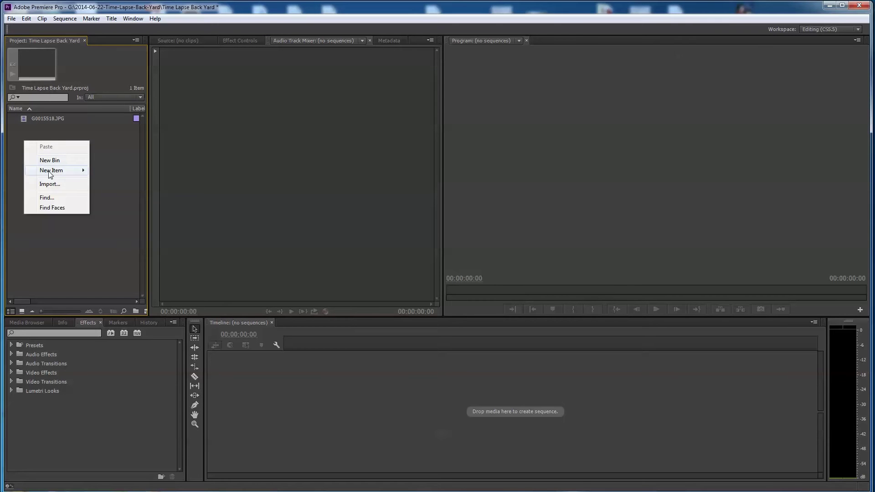
mouse_move(48, 171)
left_click(115, 171)
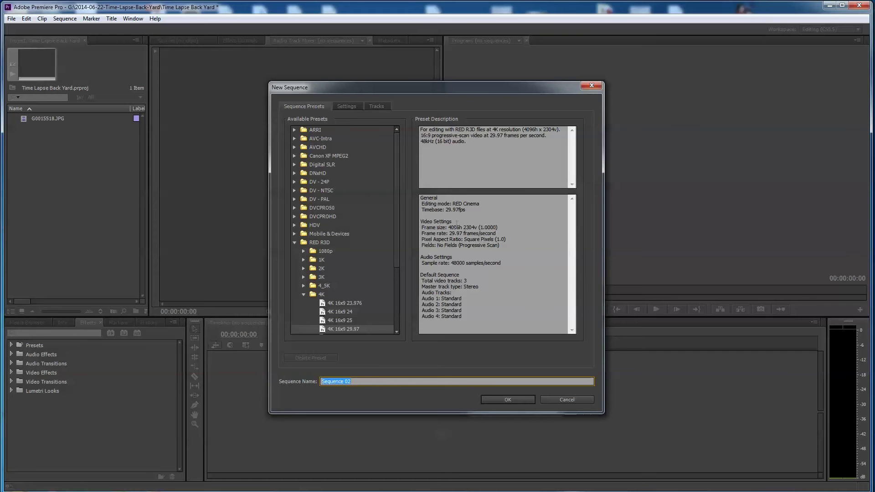
left_click(304, 294)
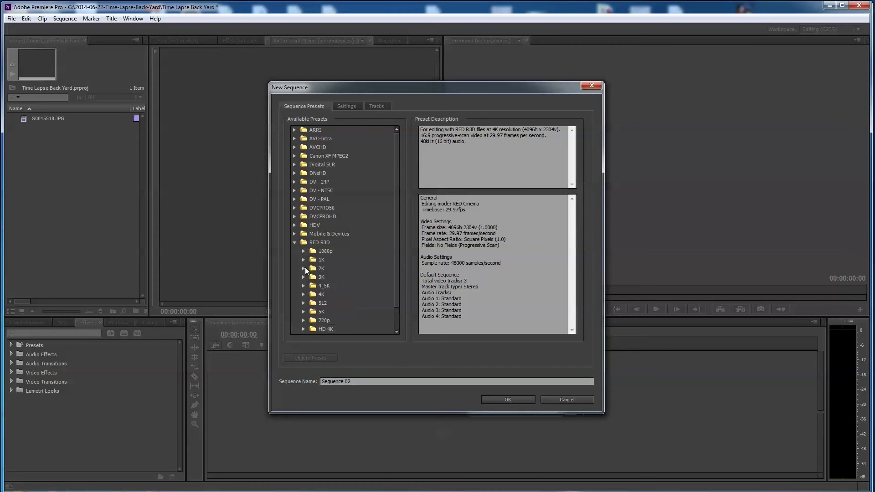
left_click(294, 242)
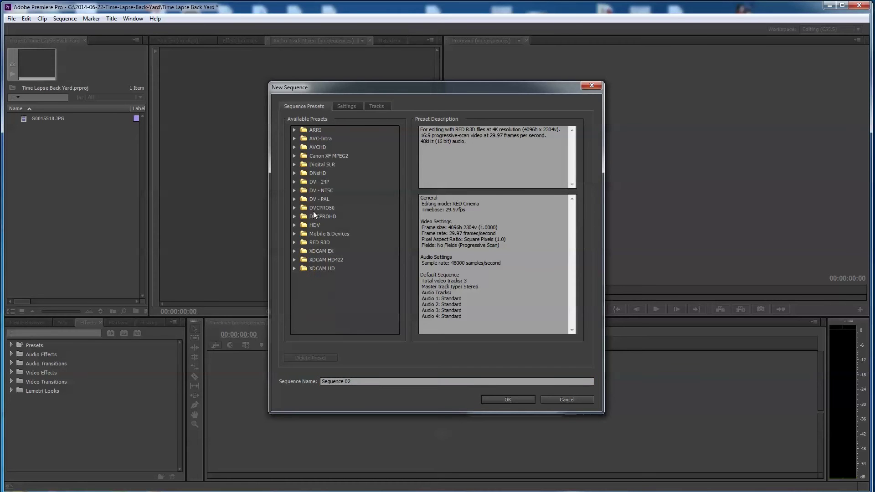
left_click(294, 147)
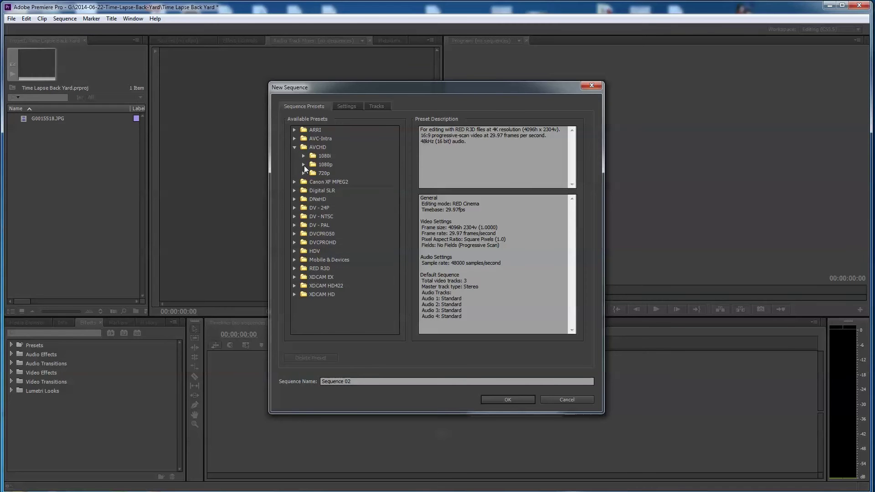
left_click(303, 165)
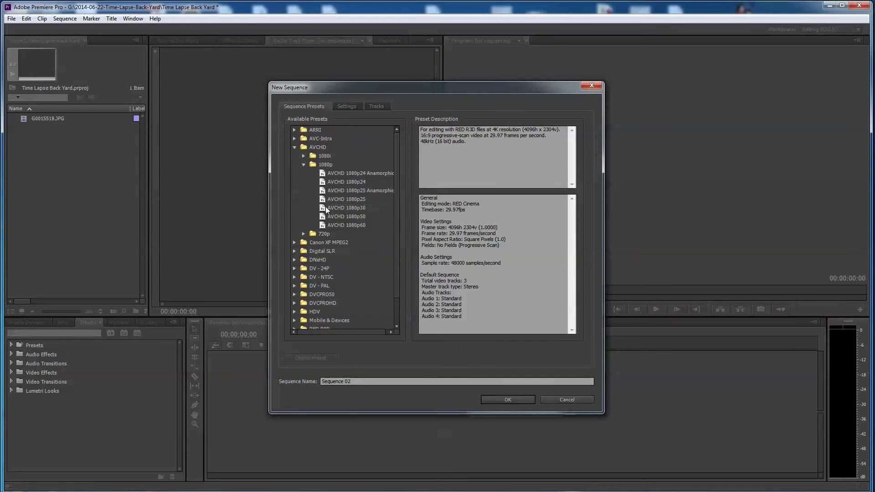
left_click(323, 182)
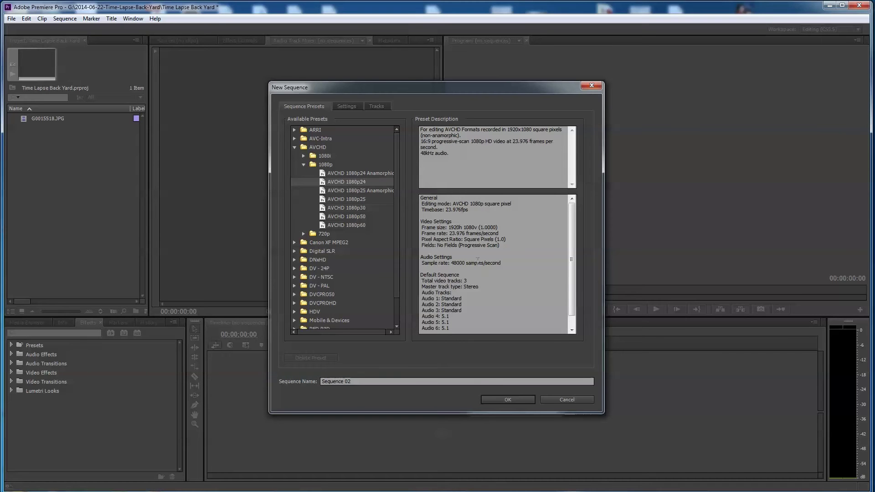
left_click(351, 207)
Step: Name the sequence 'Time Lapse Back Yard'
left_click(338, 381)
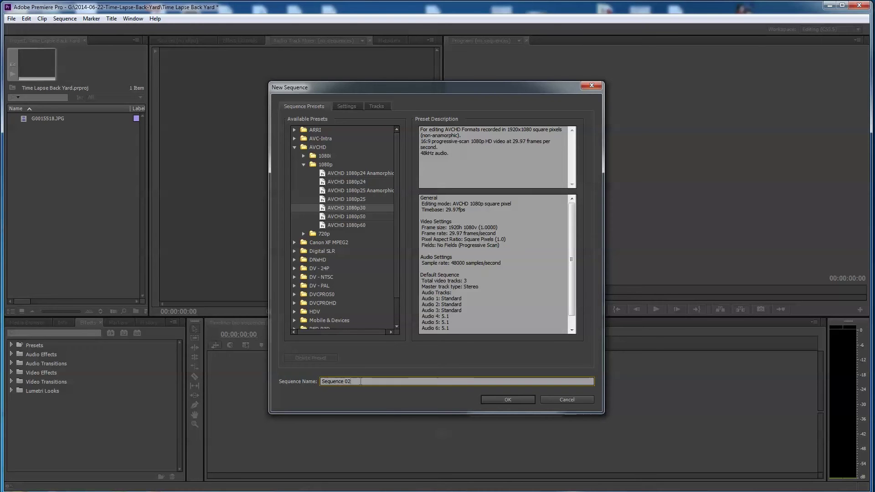
left_click_drag(359, 381, 273, 375)
type("Time Lapse Back Yard")
Step: Create the sequence and drop G0015518.JPG onto V1, keeping the existing sequence settings
left_click(506, 399)
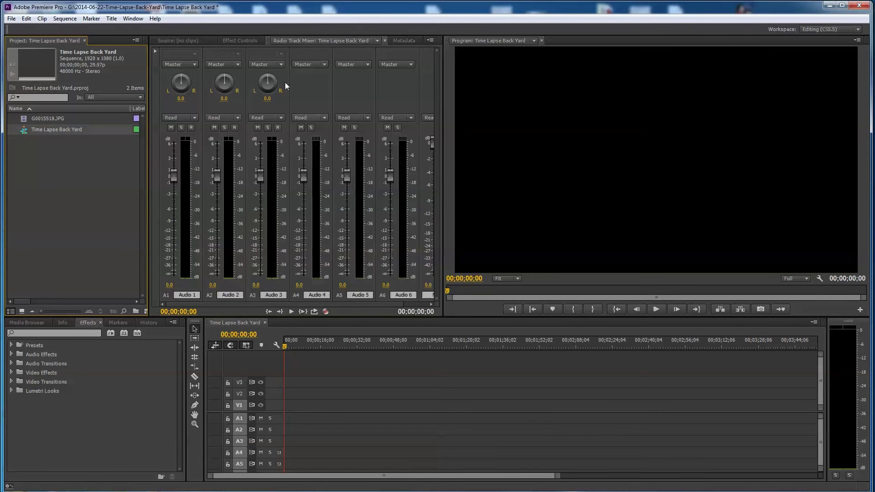
left_click(239, 40)
left_click(165, 43)
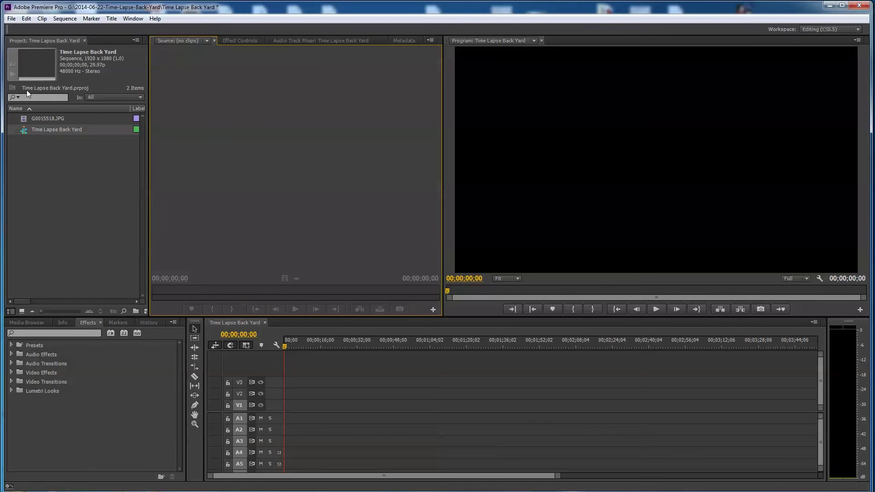
left_click(24, 118)
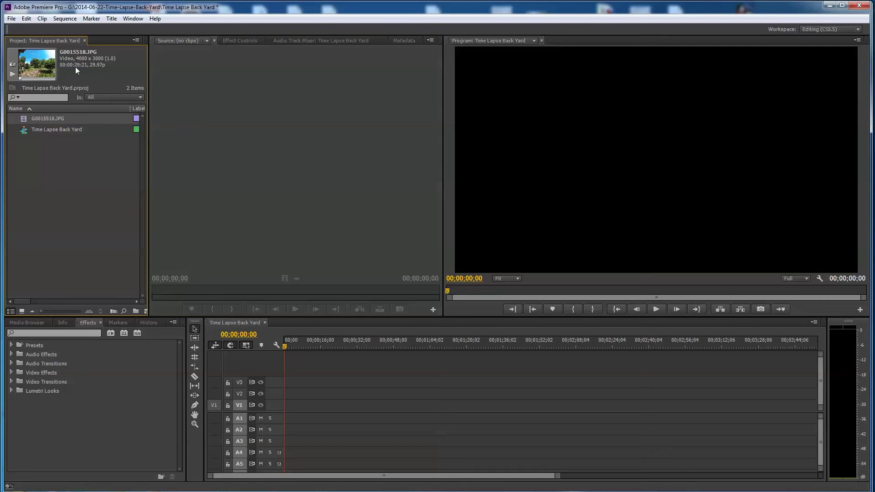
left_click_drag(23, 117, 283, 407)
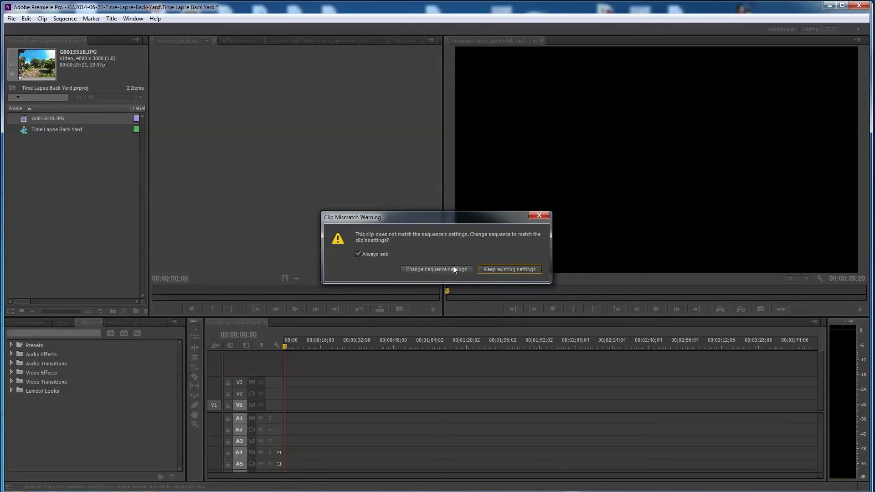
left_click(507, 270)
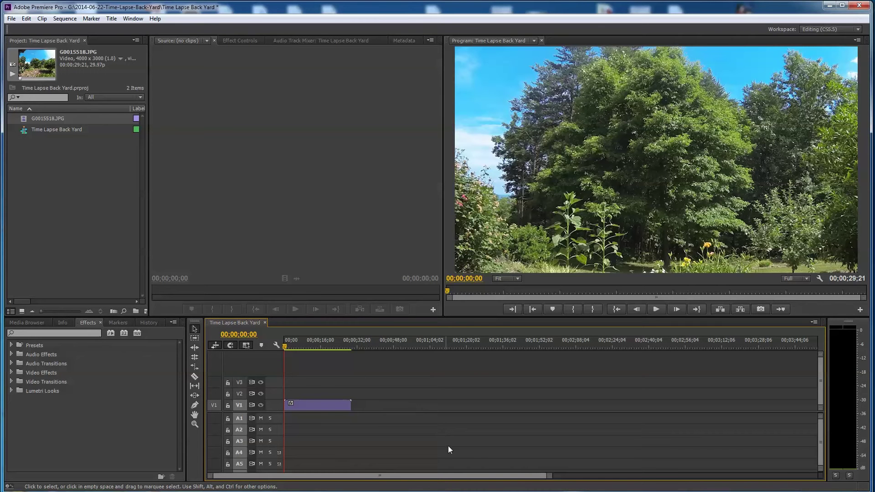
left_click_drag(550, 475, 580, 476)
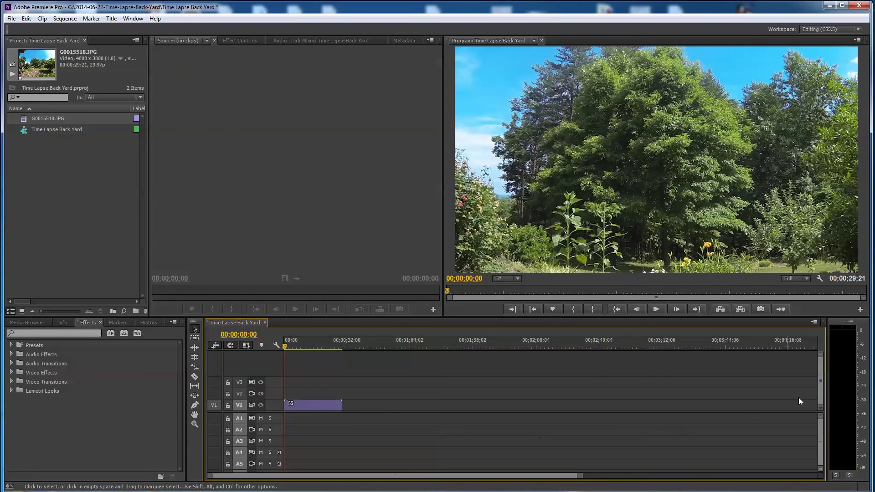
Step: In the V1 clip's Motion settings, set Scale to 50 and drag Position to 946, 461
left_click(310, 406)
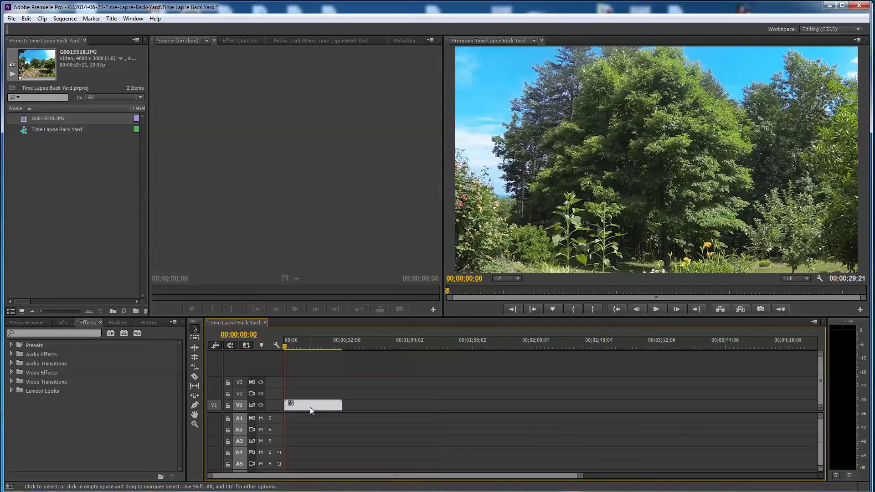
left_click(238, 41)
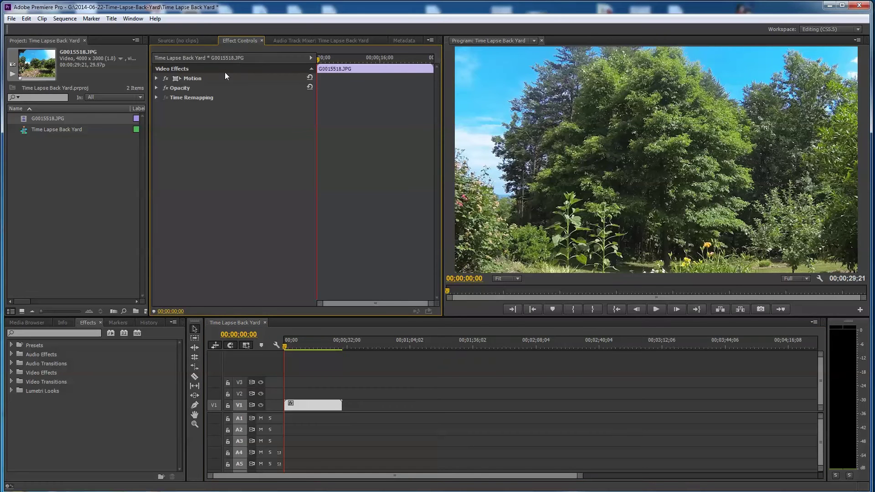
left_click(157, 79)
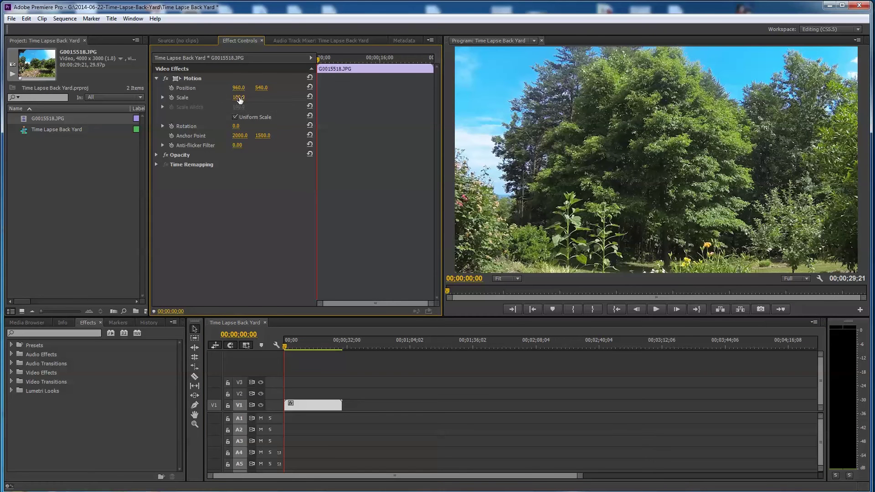
left_click_drag(238, 99, 215, 99)
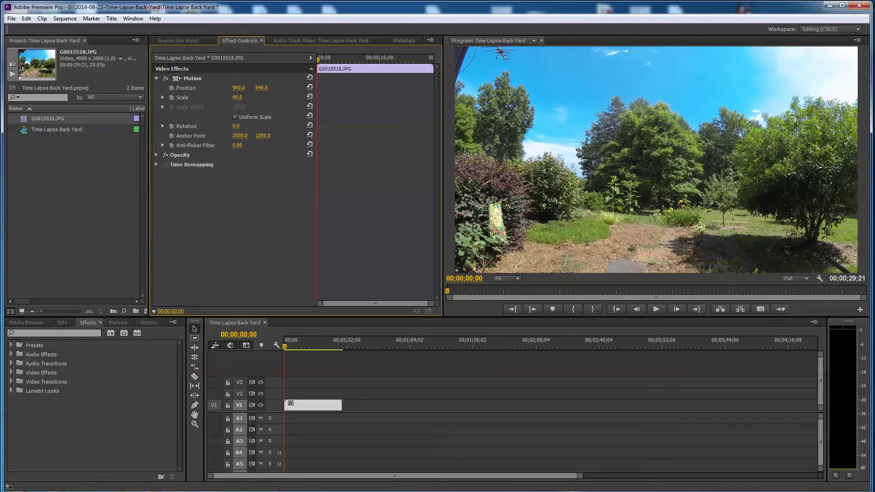
left_click(239, 97)
type("50")
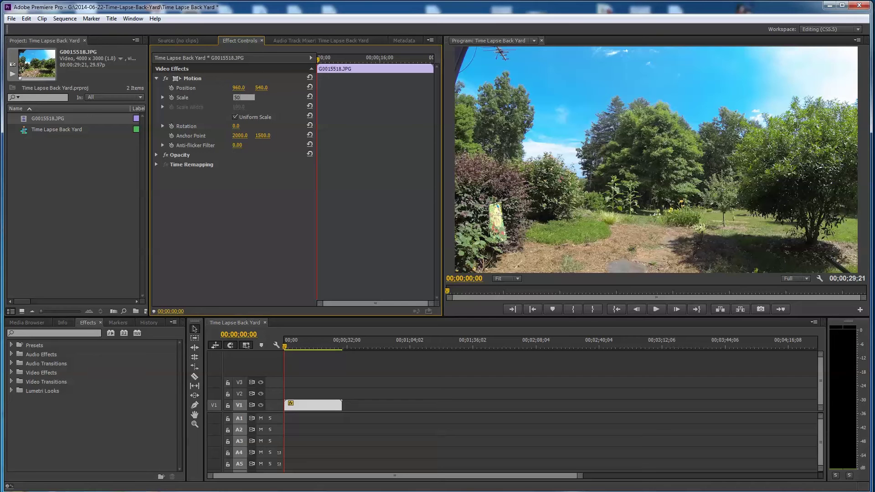
key("Return")
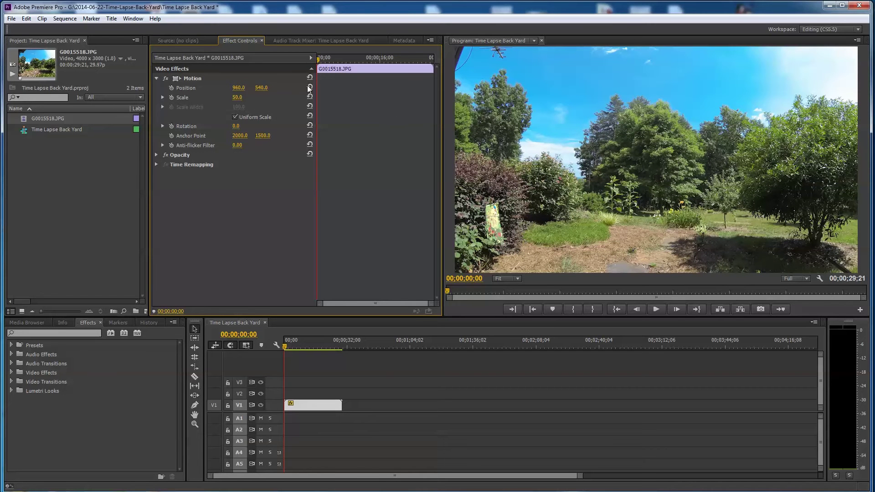
left_click_drag(261, 88, 231, 87)
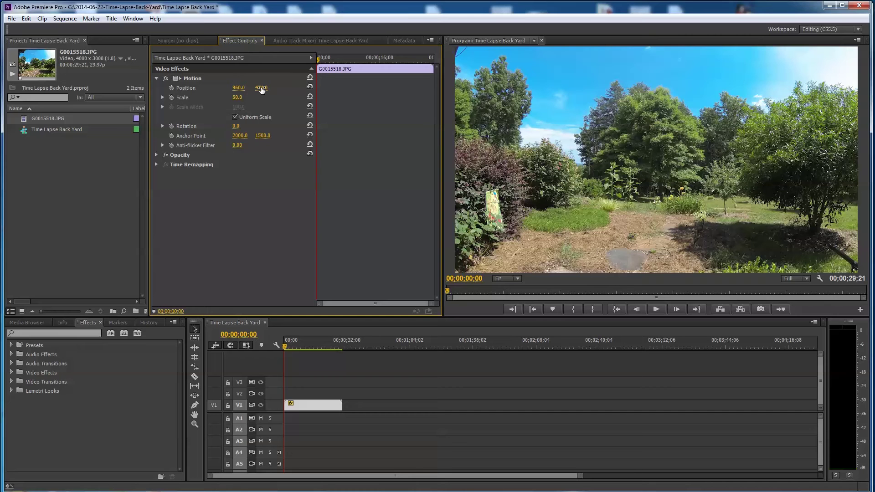
left_click_drag(262, 90, 240, 92)
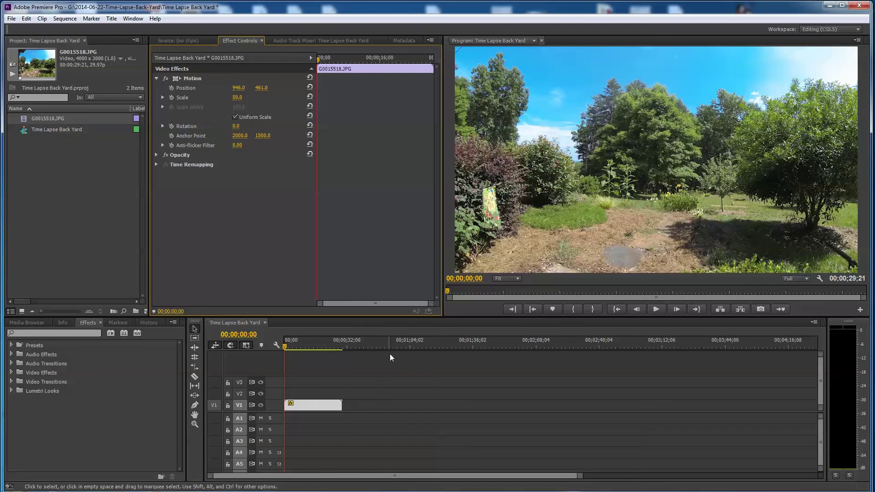
Step: Play back the reframed time-lapse in the Program monitor, then stop it
left_click(286, 349)
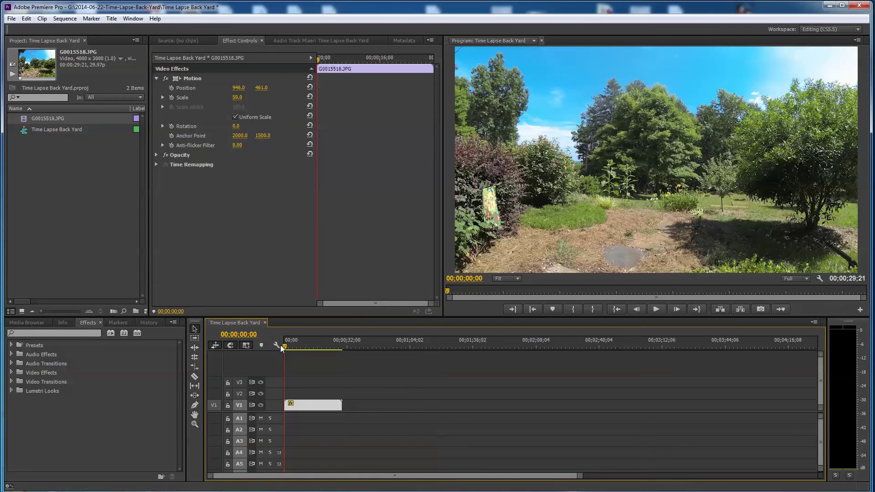
left_click(656, 309)
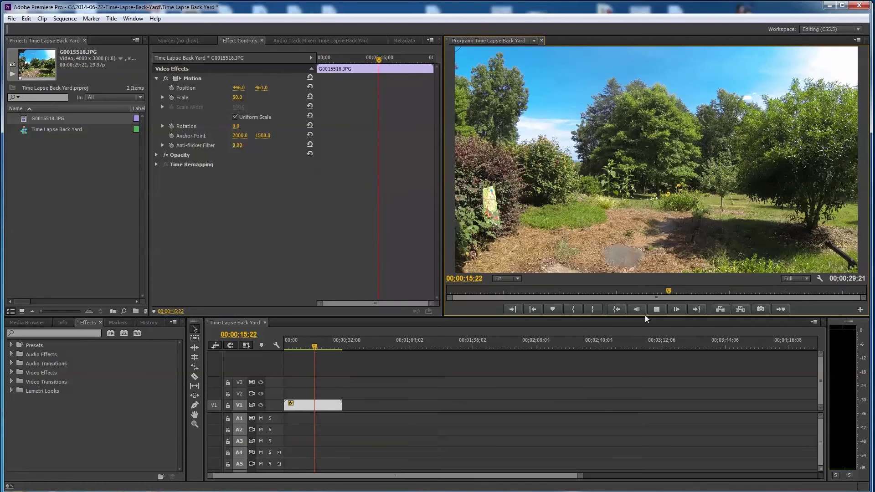
left_click(657, 308)
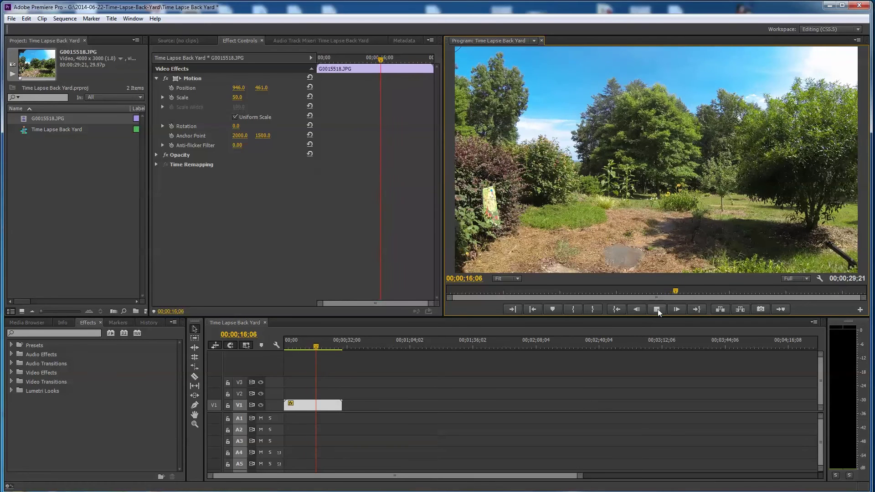
Step: Save the project via File > Save and widen the project panel
left_click(12, 19)
left_click(26, 93)
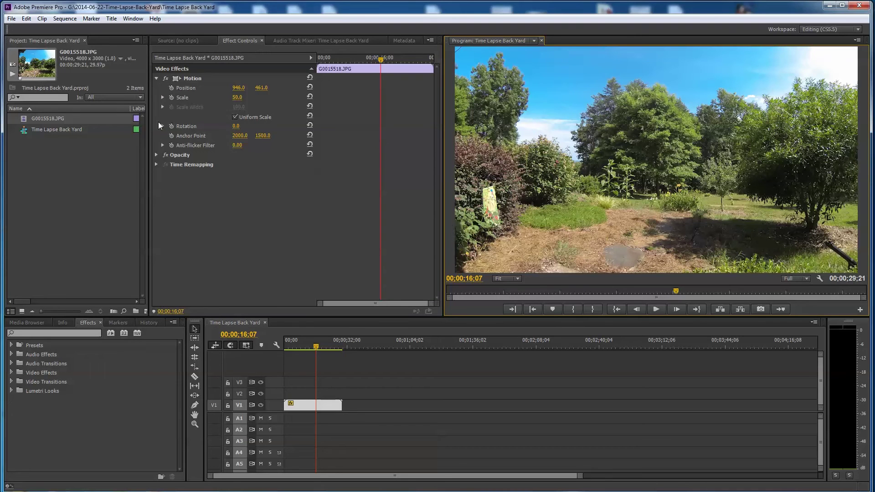
left_click_drag(150, 188, 169, 183)
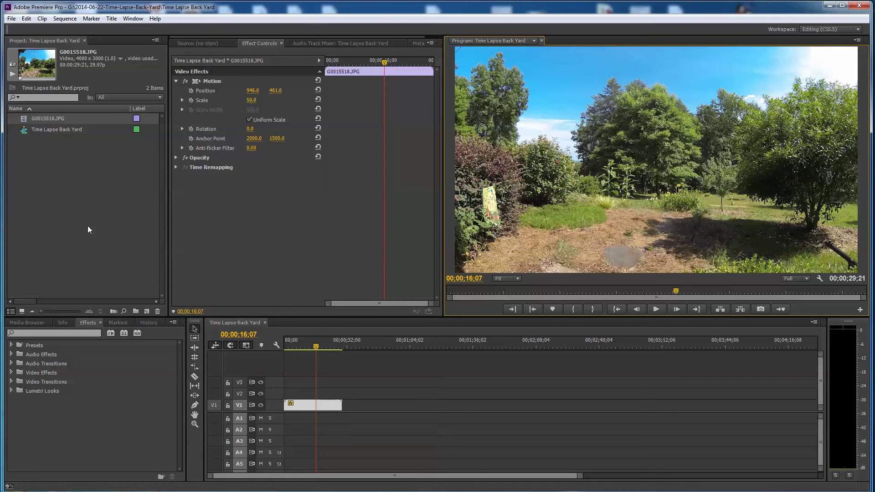
Step: Reapply Editing (CS5.5), cycle through Effect Controls, Audio Track Mixer and Metadata, ending on Source
left_click(132, 18)
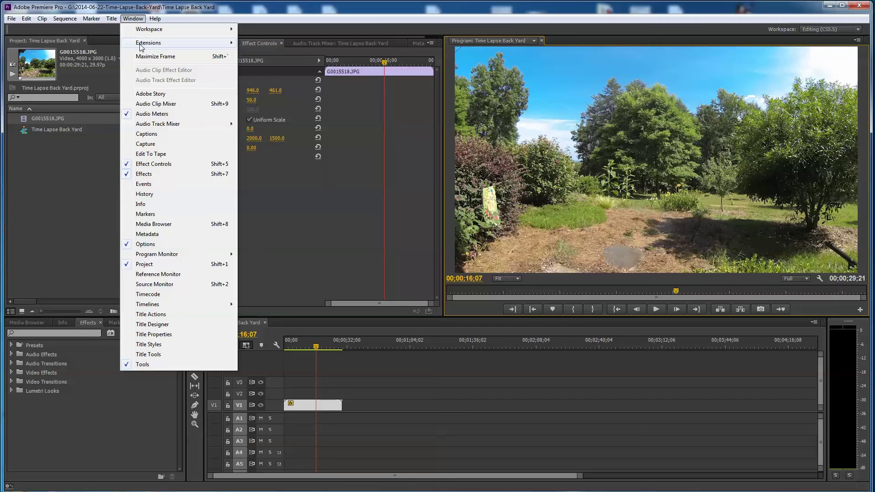
mouse_move(151, 29)
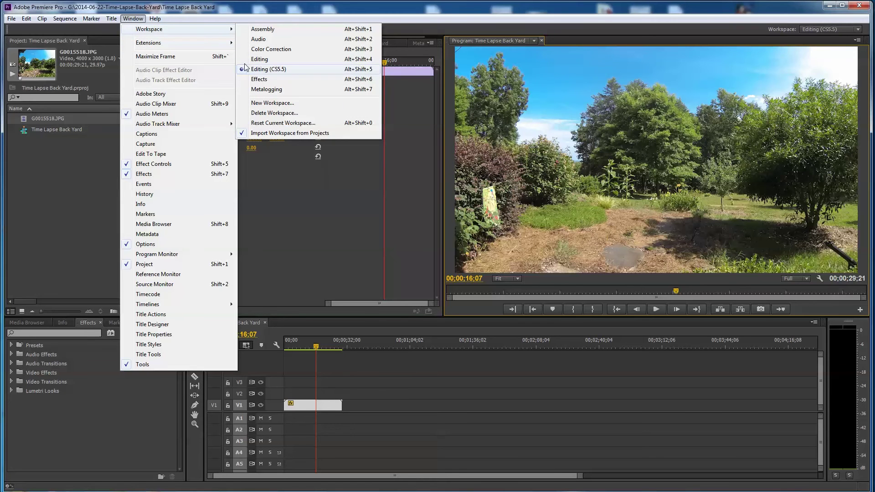
left_click(269, 69)
left_click(207, 42)
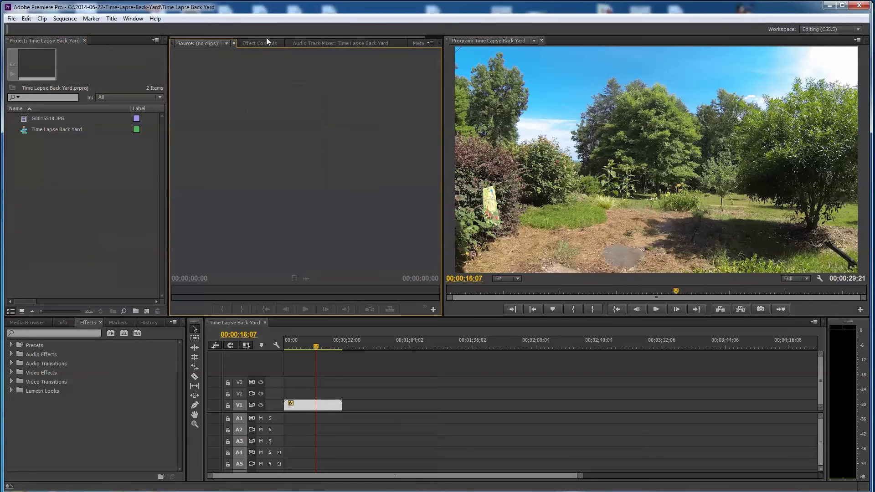
left_click(255, 42)
left_click(302, 42)
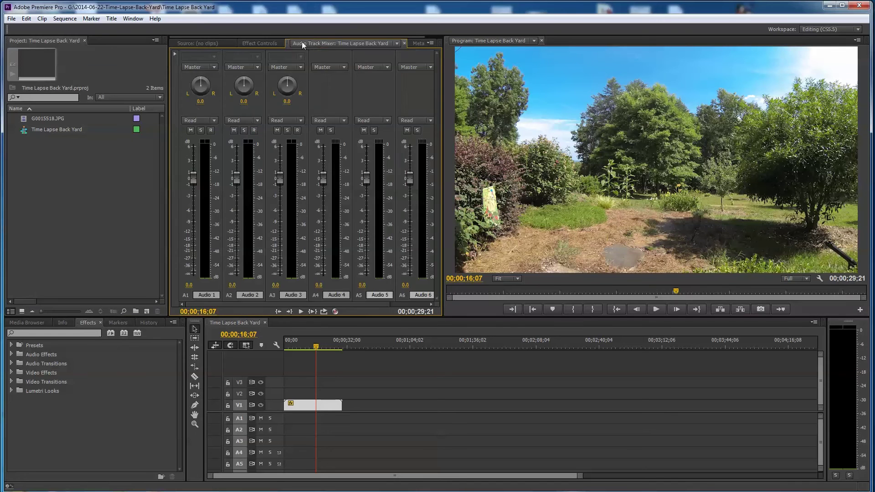
left_click(251, 42)
left_click(417, 43)
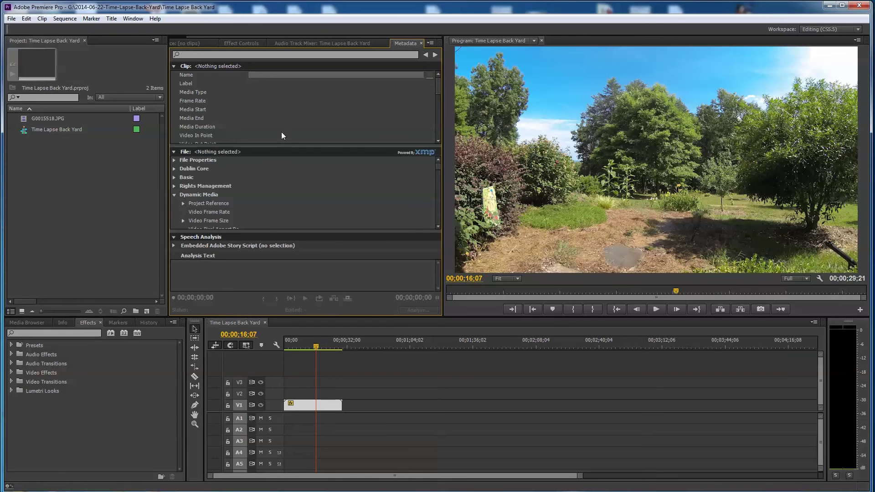
left_click(187, 43)
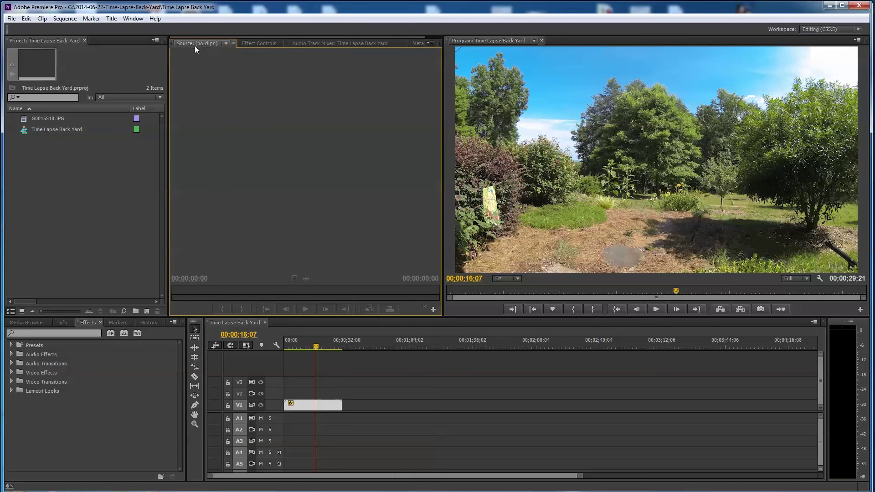
Step: Load G0015518.JPG in the Source monitor, scrub its frames and play from the current frame
double_click(24, 117)
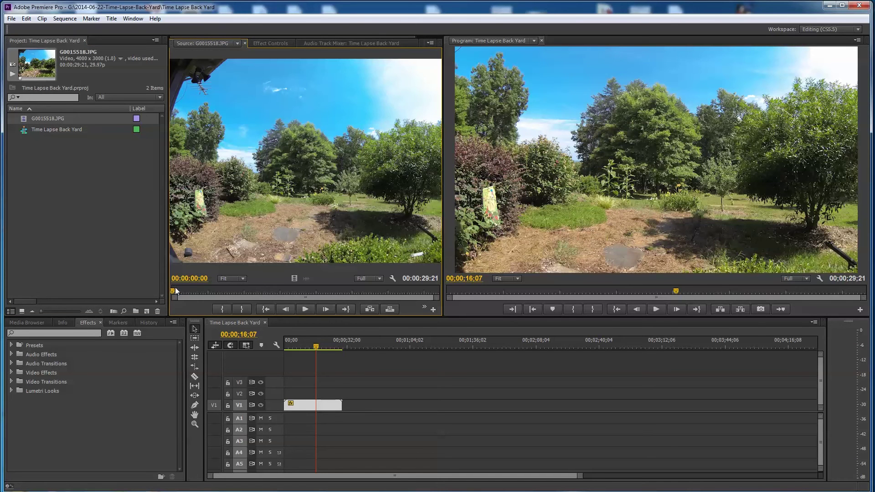
left_click_drag(175, 289, 211, 283)
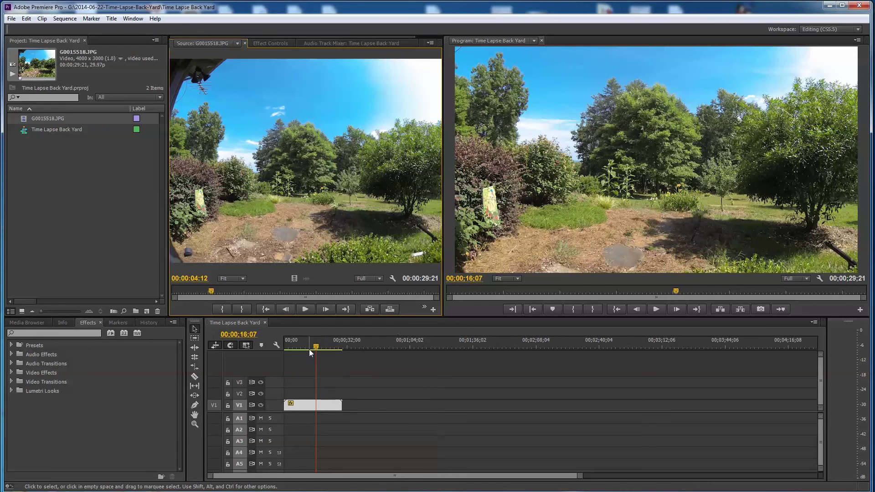
key("space")
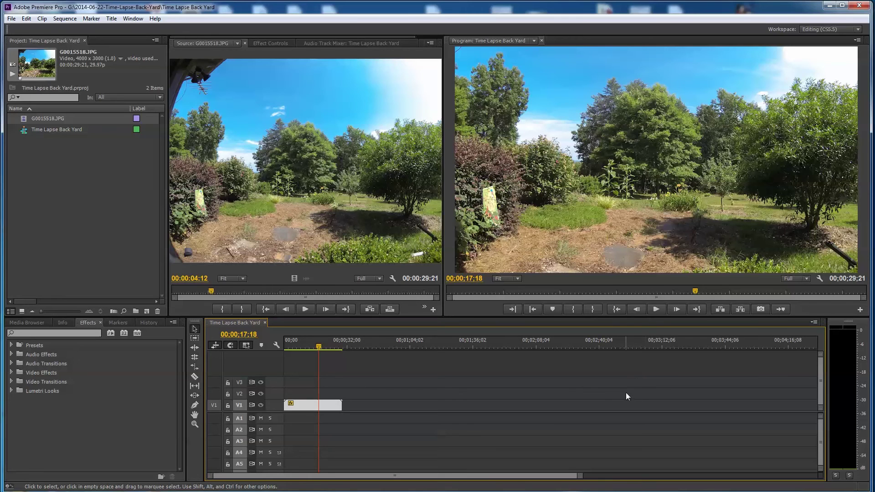
Step: Deselect the timeline clip and make the Program monitor, Source monitor and timeline active in turn
left_click(384, 368)
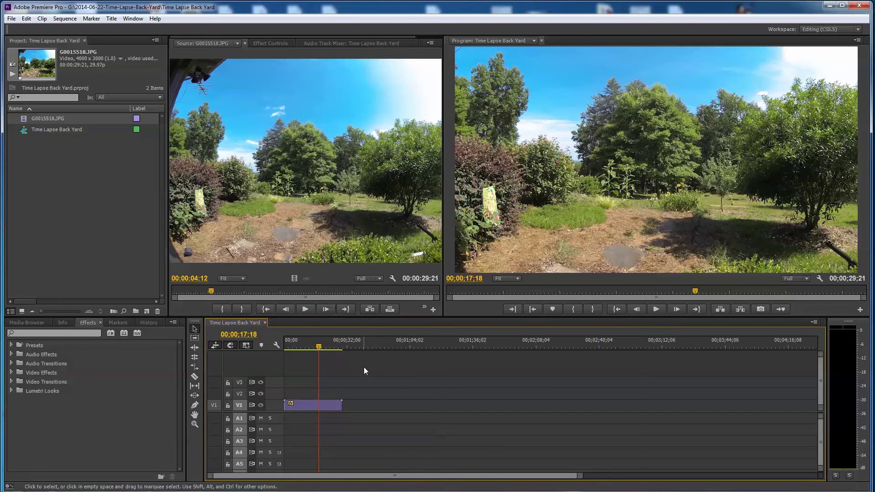
left_click(564, 239)
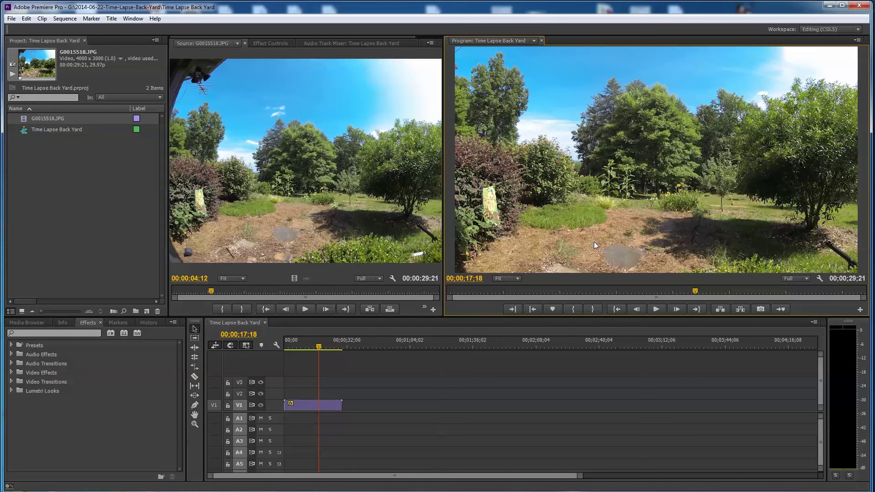
left_click(371, 221)
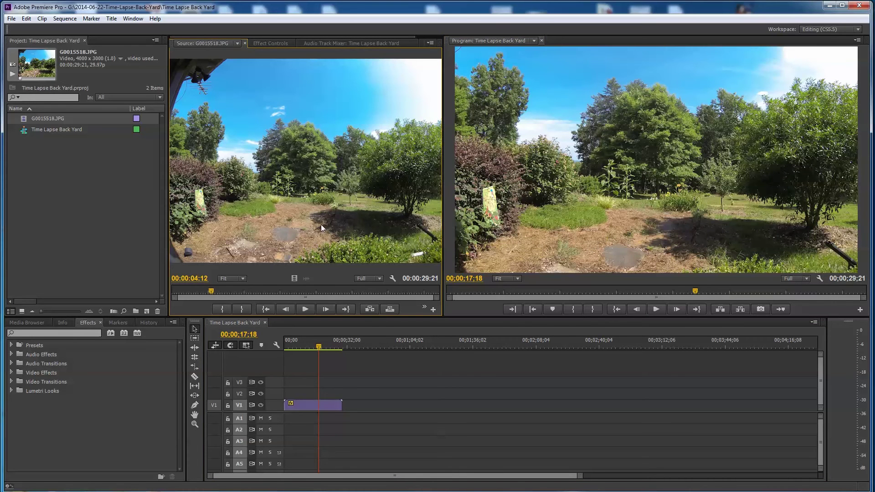
left_click(367, 389)
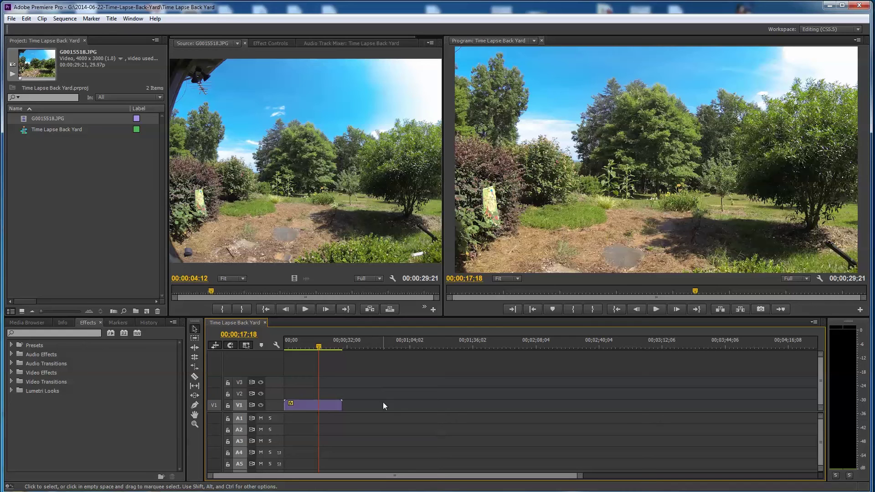
left_click(11, 18)
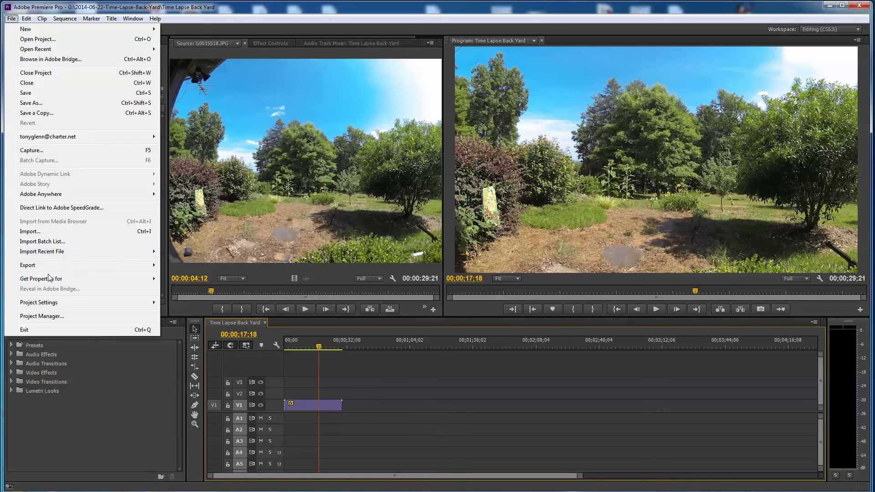
Step: Open File > Export > Media and set the H.264 video Profile to High
mouse_move(51, 269)
left_click(181, 267)
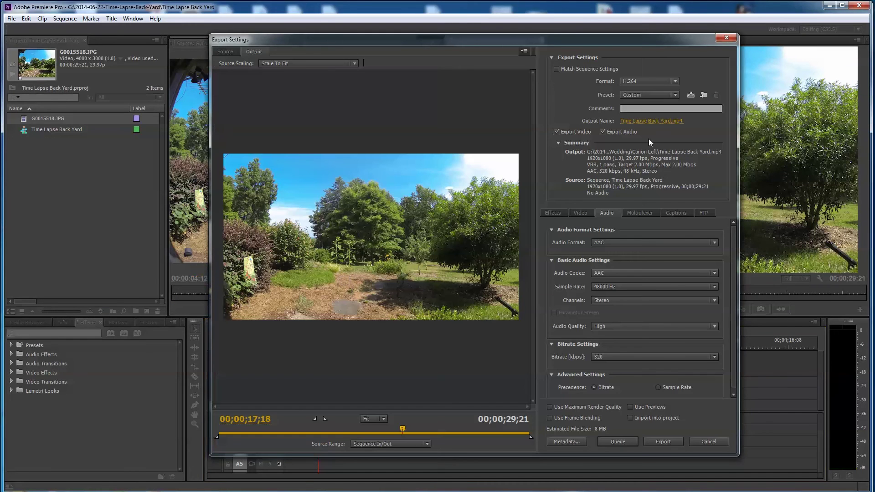
left_click(580, 212)
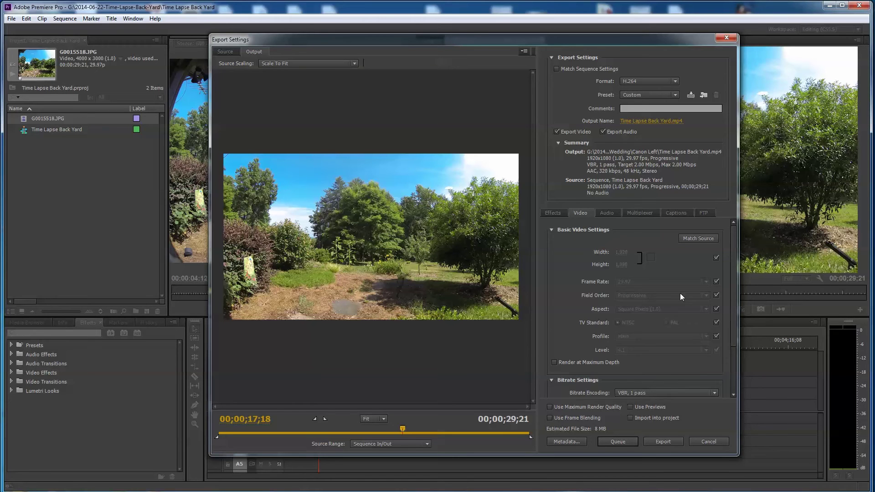
left_click(716, 336)
left_click(706, 336)
left_click(645, 366)
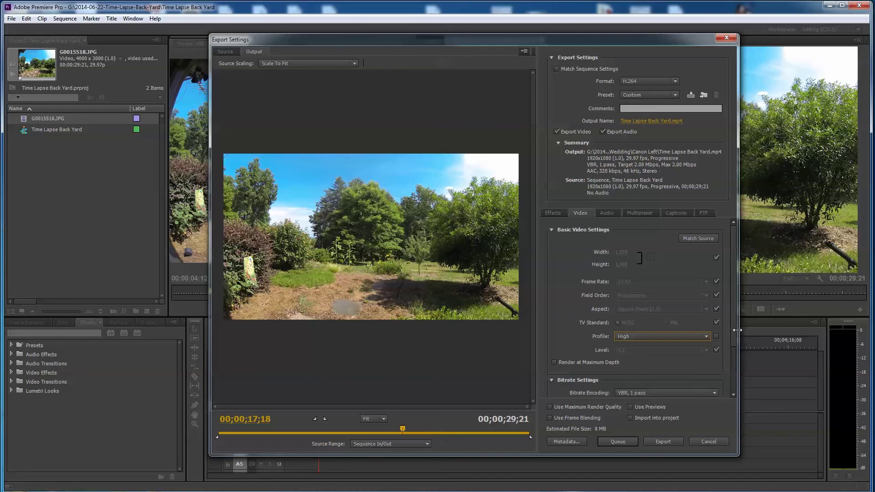
Step: Set the target bitrate to 18 Mbps and the maximum bitrate to 24 Mbps
left_click_drag(733, 339, 731, 389)
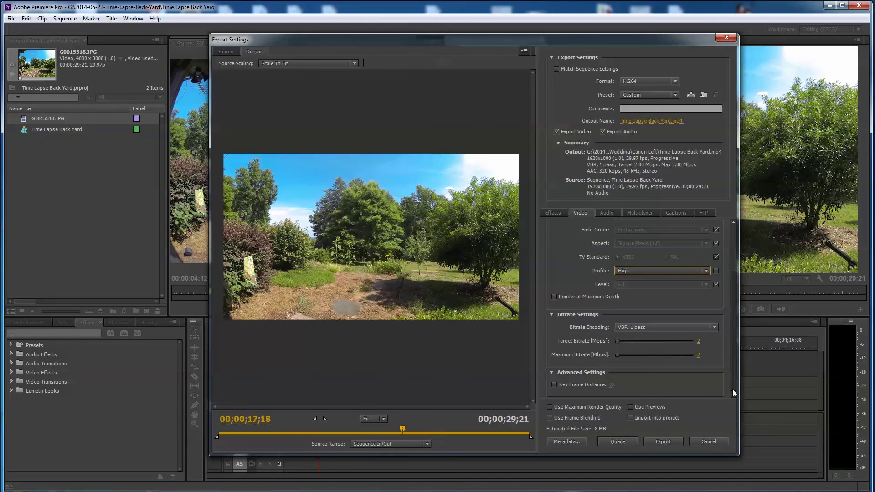
left_click(697, 341)
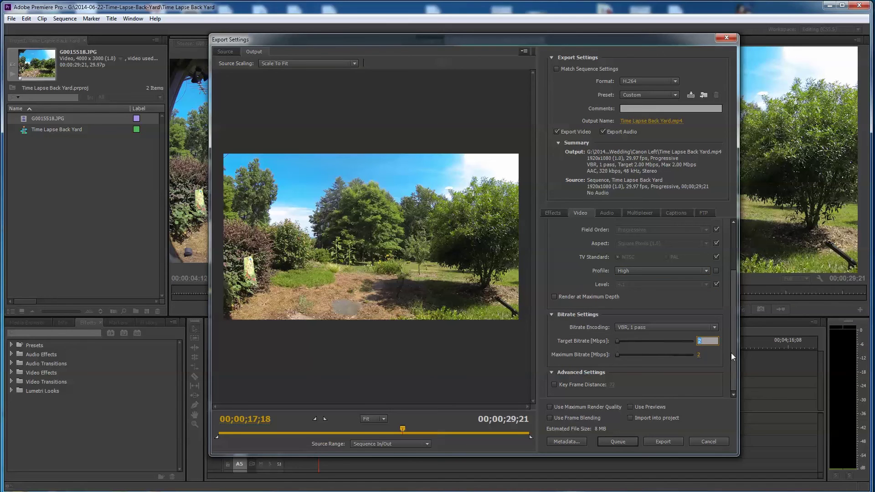
type("14")
double_click(704, 340)
type("18")
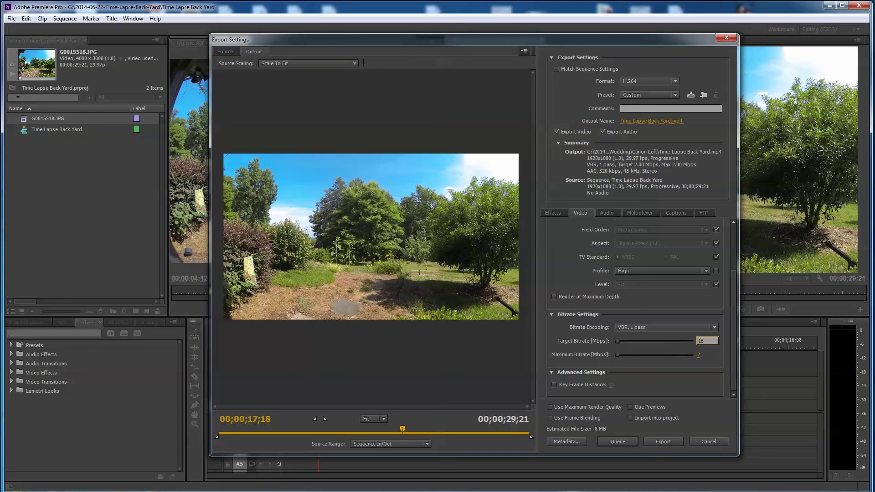
key("Tab")
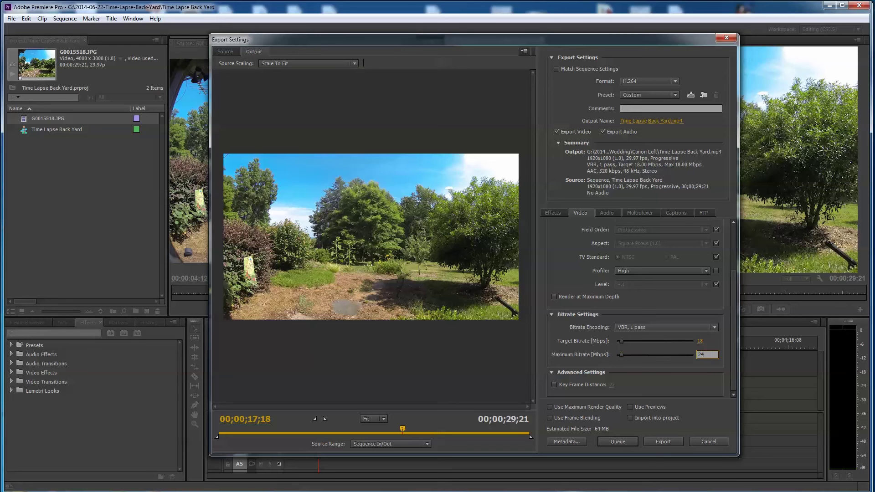
type("24")
key("Tab")
Step: Review the Effects and Audio export tabs, then return to the Video settings
left_click(553, 212)
left_click(580, 213)
left_click(608, 213)
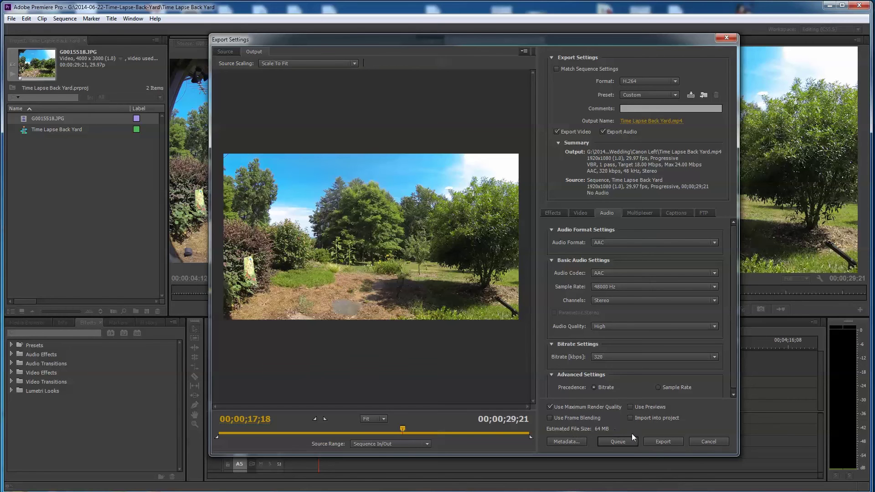
left_click(580, 213)
scroll(734, 246, "up", 1)
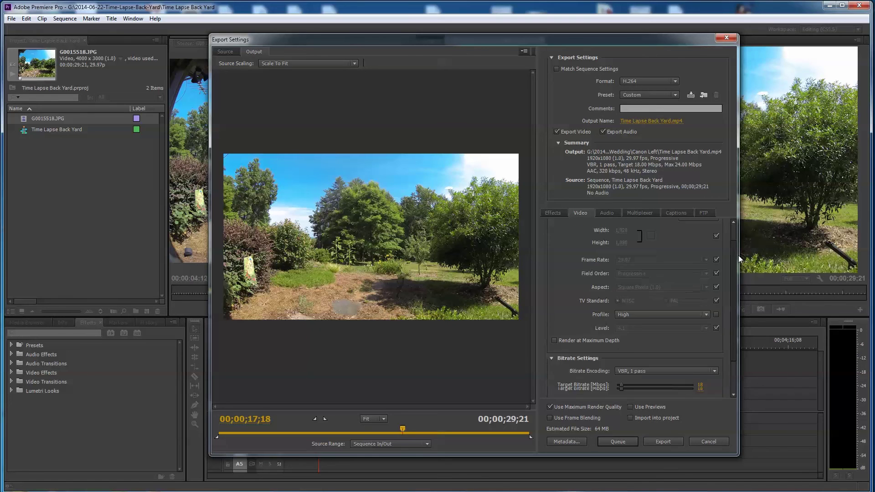
scroll(738, 255, "down", 2)
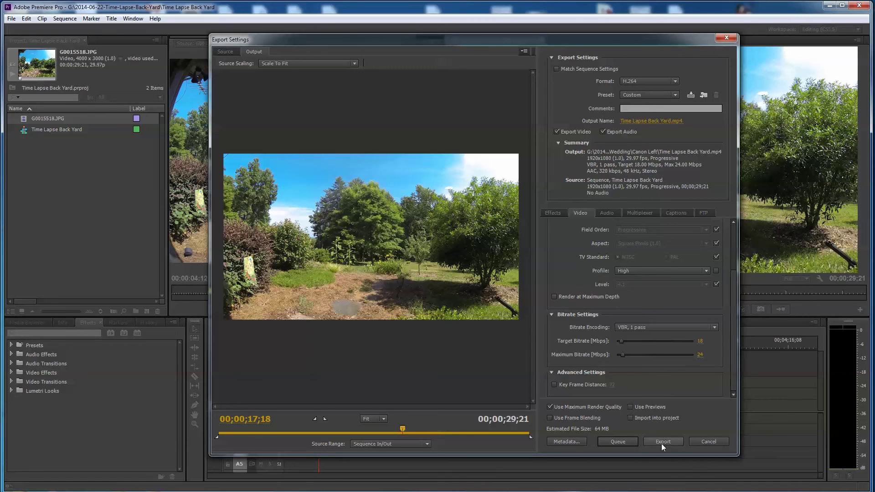
Step: Save the export as Time Lapse Back Yard.mp4 in G:\2014-06-22-Time-Lapse-Back-Yard
left_click(657, 120)
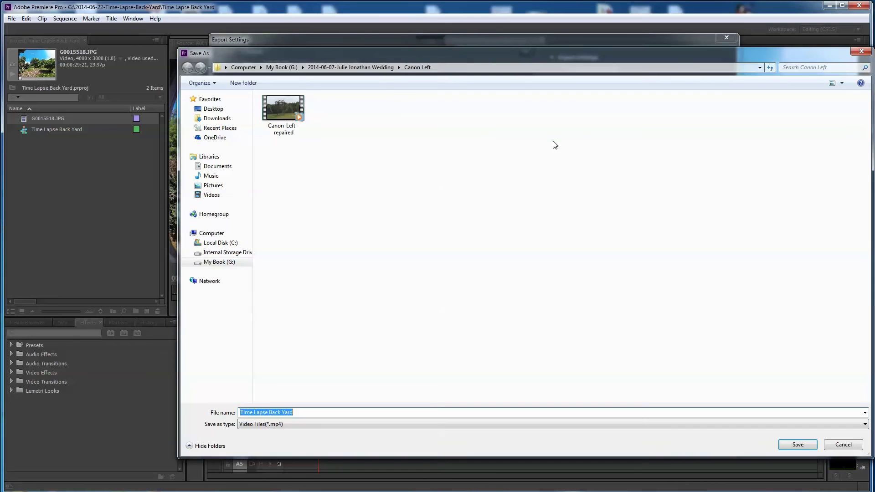
left_click(281, 68)
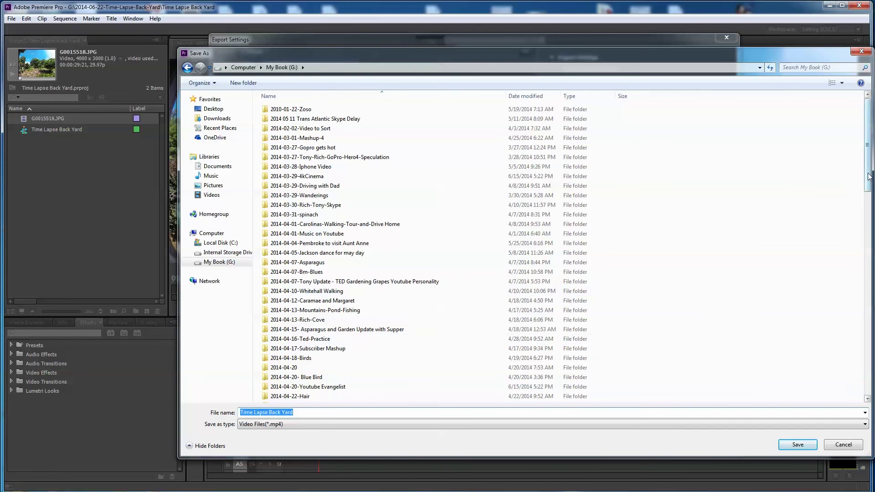
left_click_drag(860, 182, 859, 393)
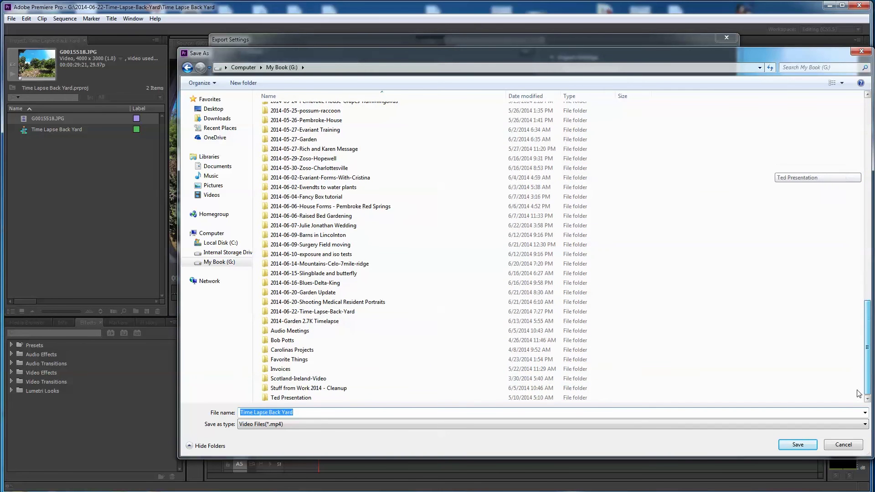
double_click(328, 321)
left_click(304, 65)
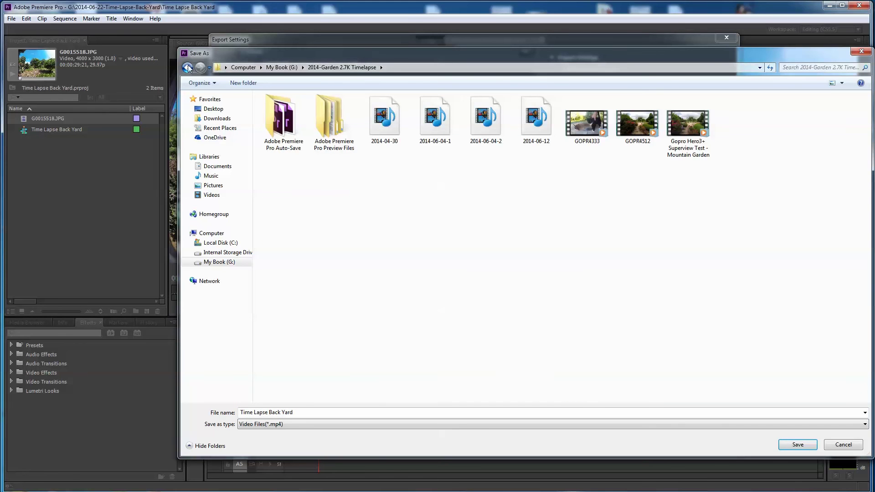
double_click(410, 355)
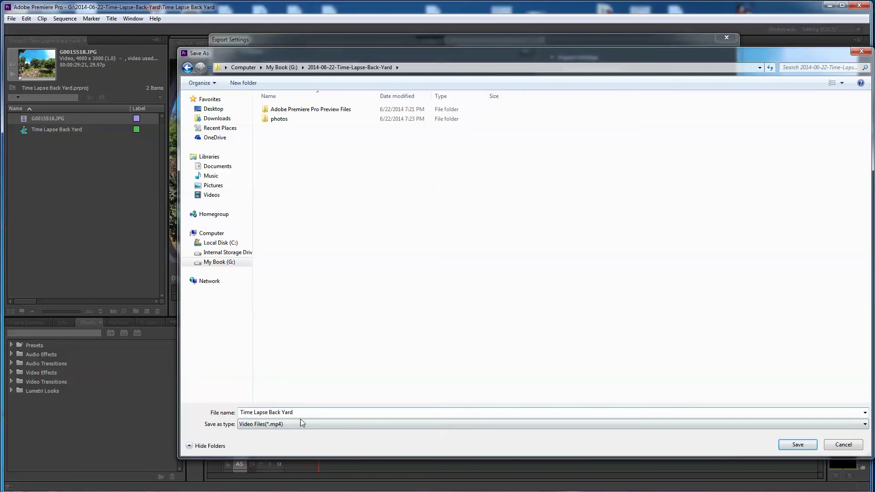
left_click(797, 444)
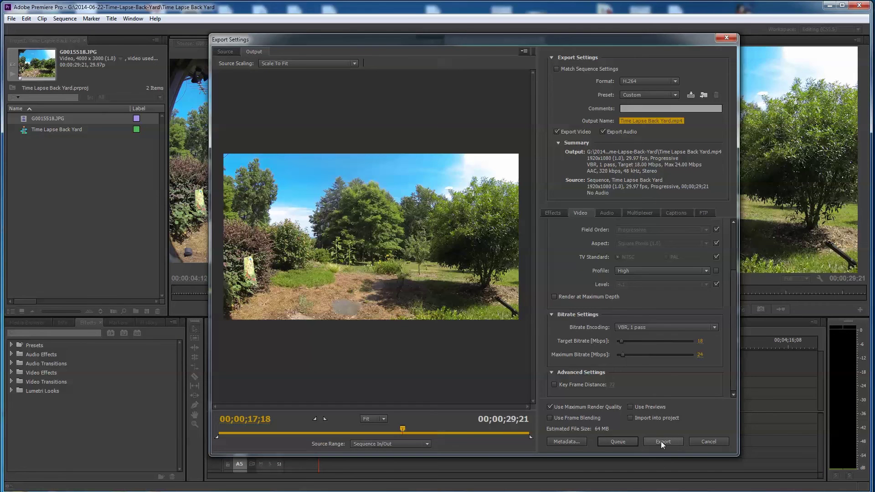
Step: Export the sequence to Time Lapse Back Yard.mp4 and let encoding run
left_click(663, 442)
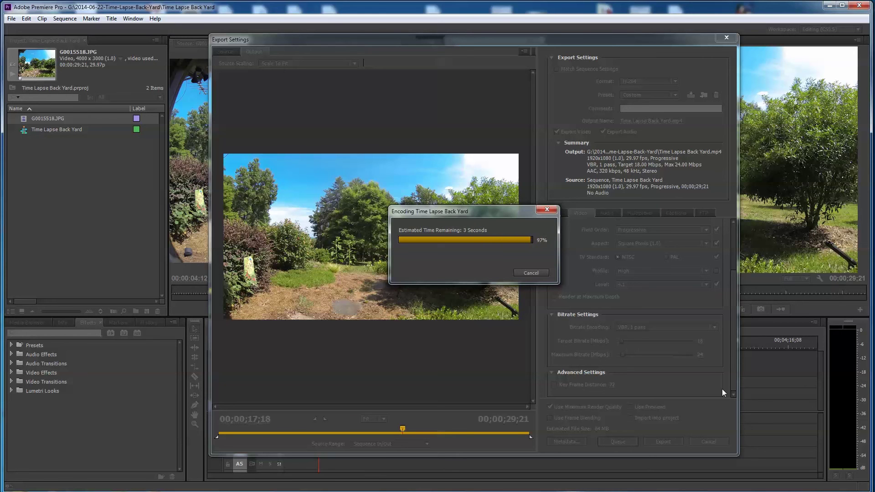
Step: Play the exported Time Lapse Back Yard.mp4 from the 2014-06-22-Time-Lapse-Back-Yard folder in Explorer
key("super")
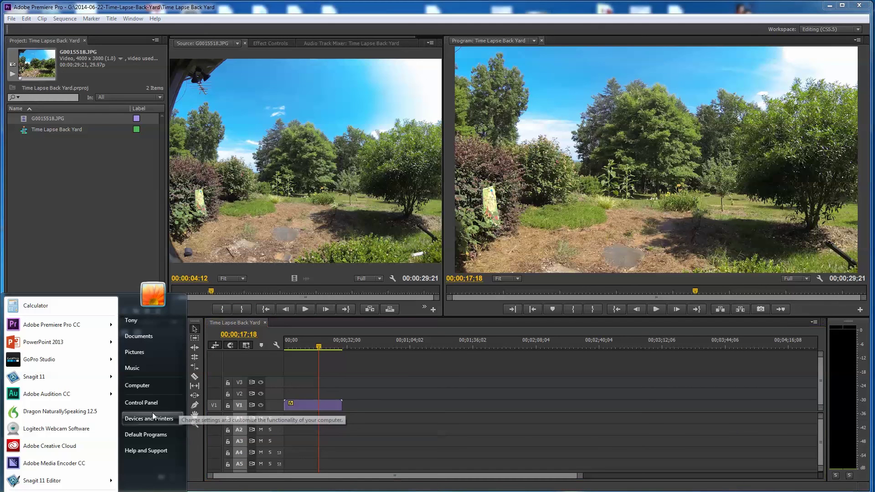
left_click(147, 388)
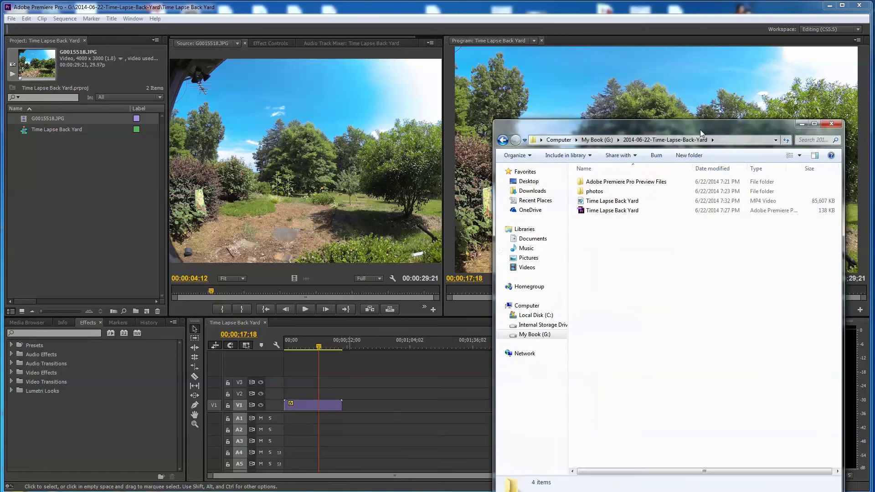
left_click_drag(700, 129, 632, 116)
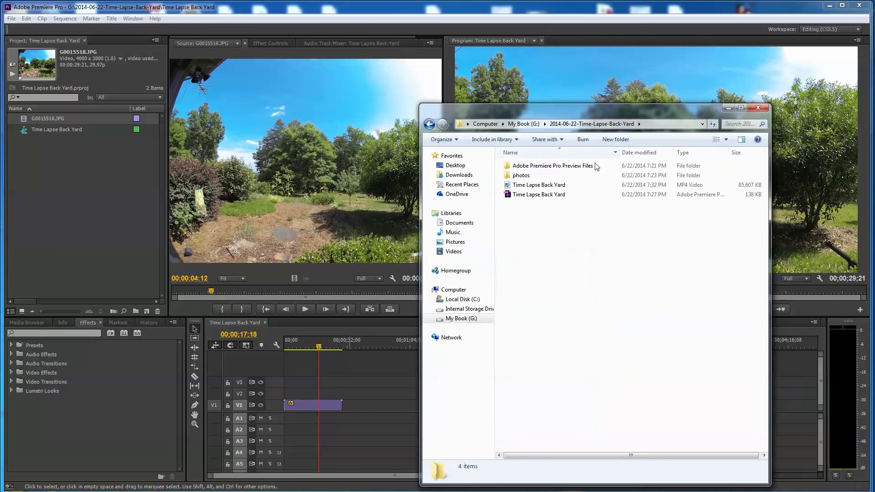
double_click(507, 185)
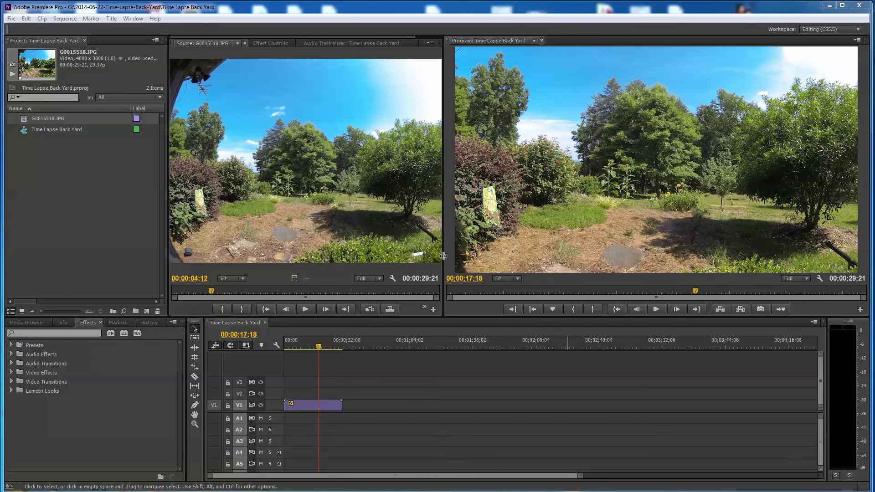
Step: Move the Source/Program monitor divider right, widening the Source monitor
left_click_drag(444, 258, 490, 253)
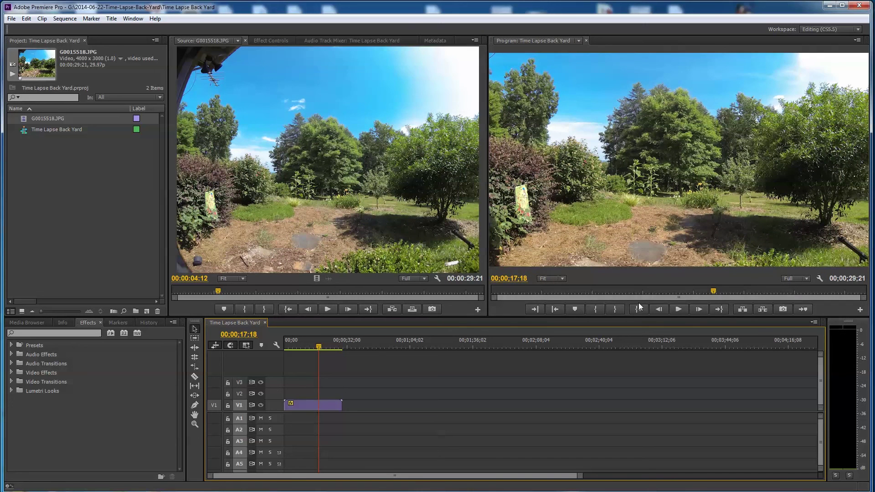